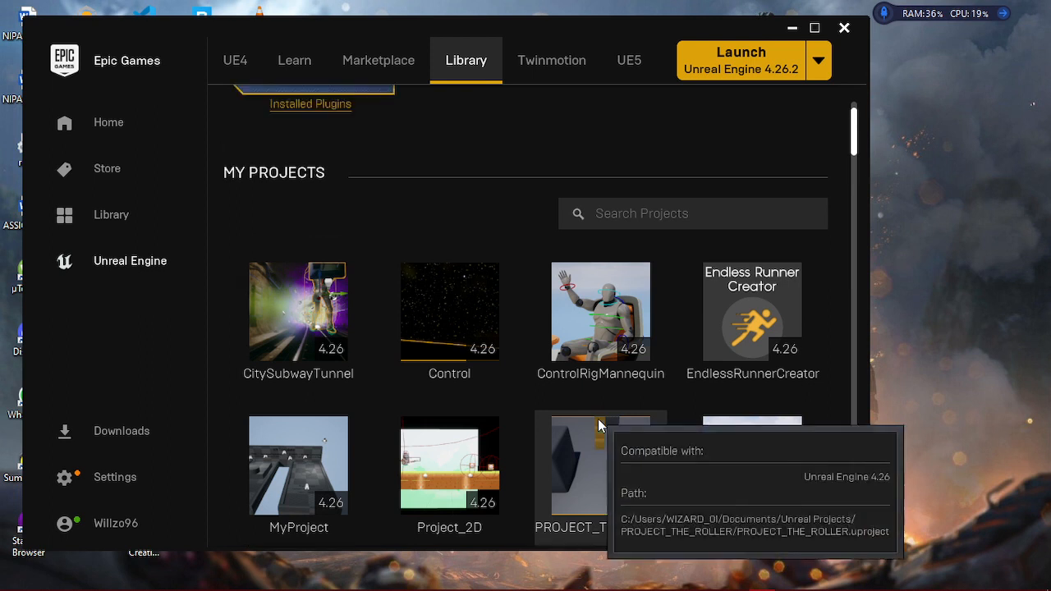
- Launch the installed Unreal Engine 4.26.2 from the engine library
scroll(600, 425, up, 3)
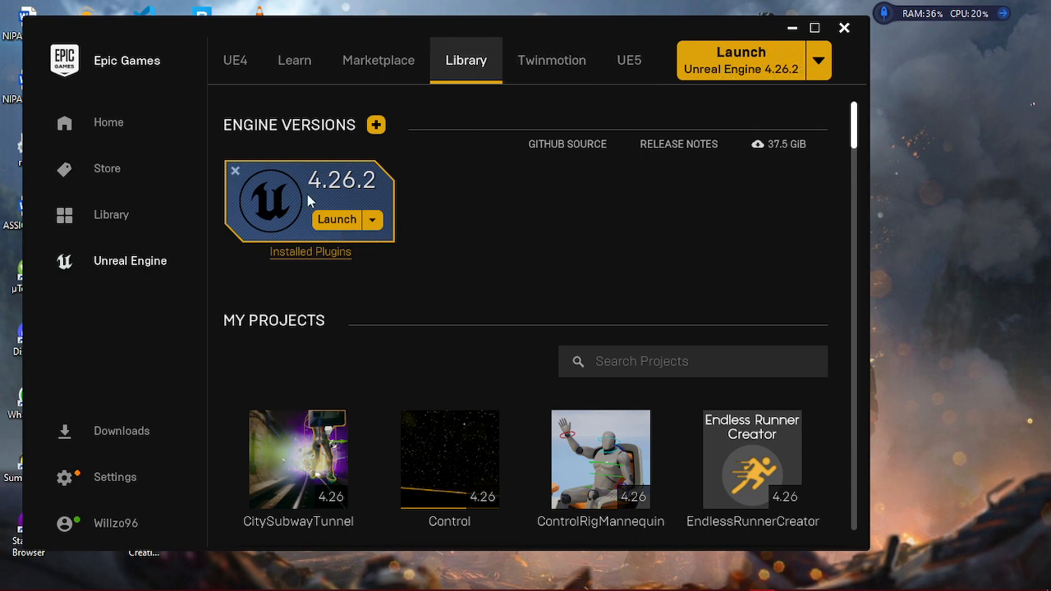
click(371, 221)
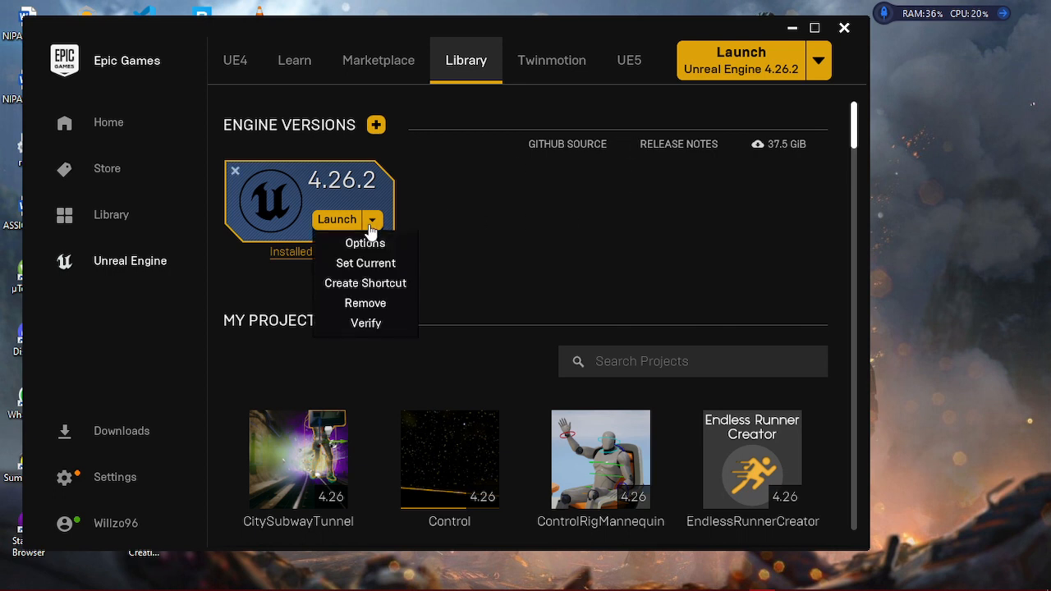
click(373, 222)
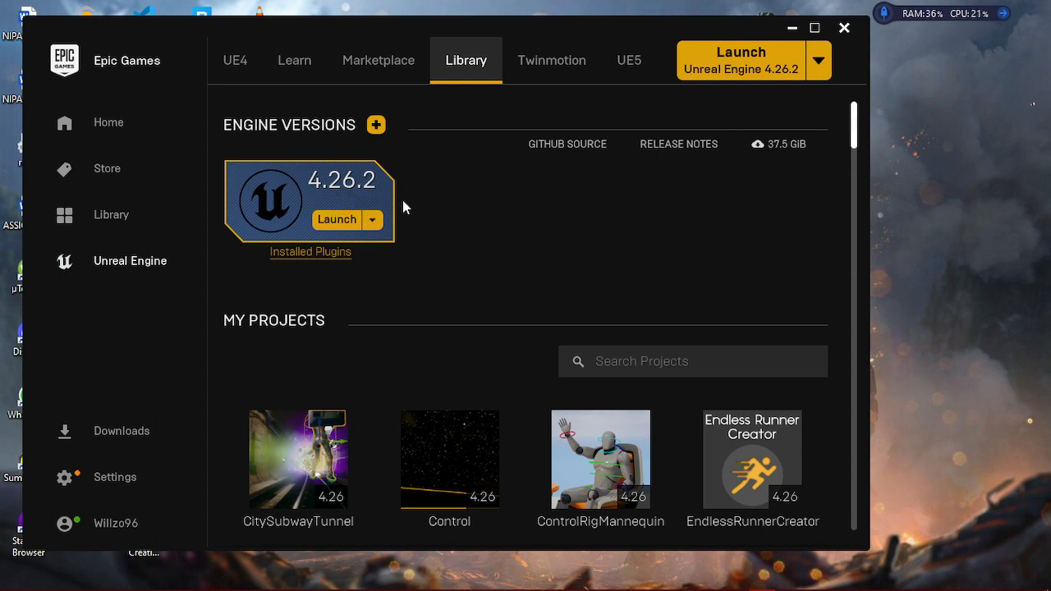
click(333, 220)
scroll(755, 213, down, 1)
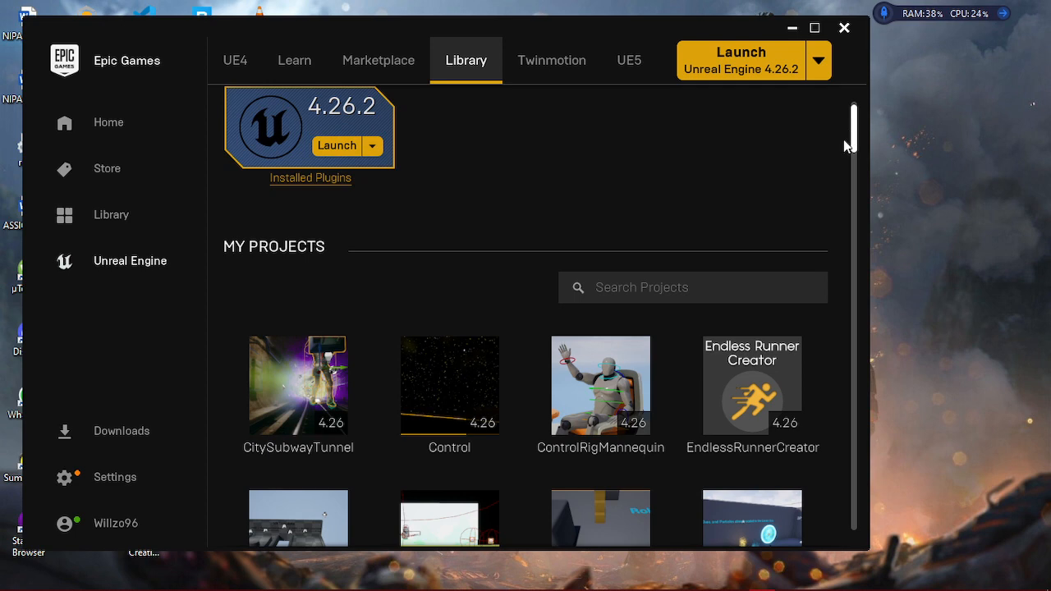
scroll(855, 129, up, 1)
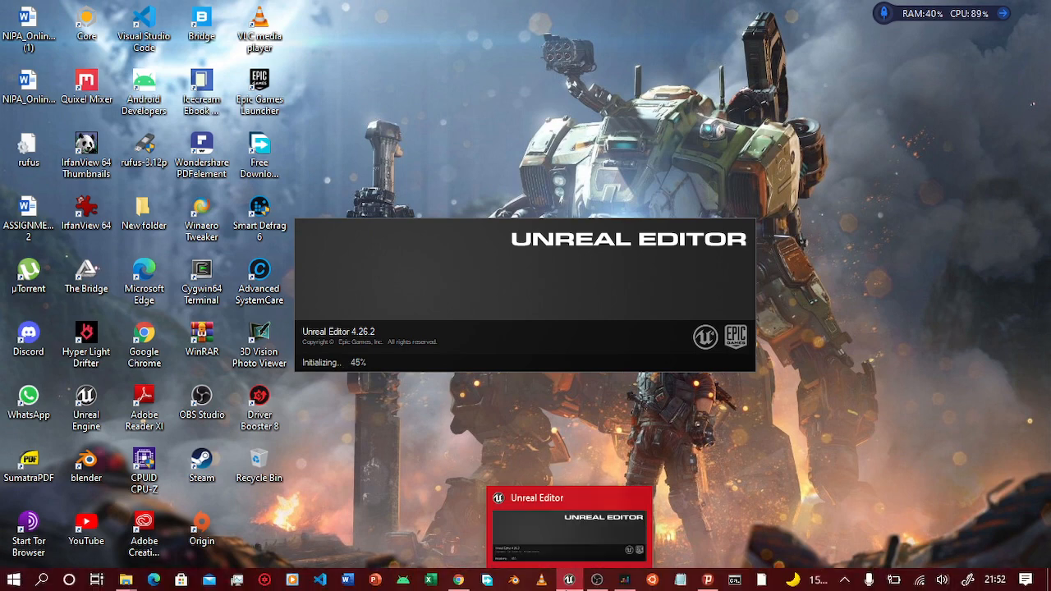
mouse_move(458, 580)
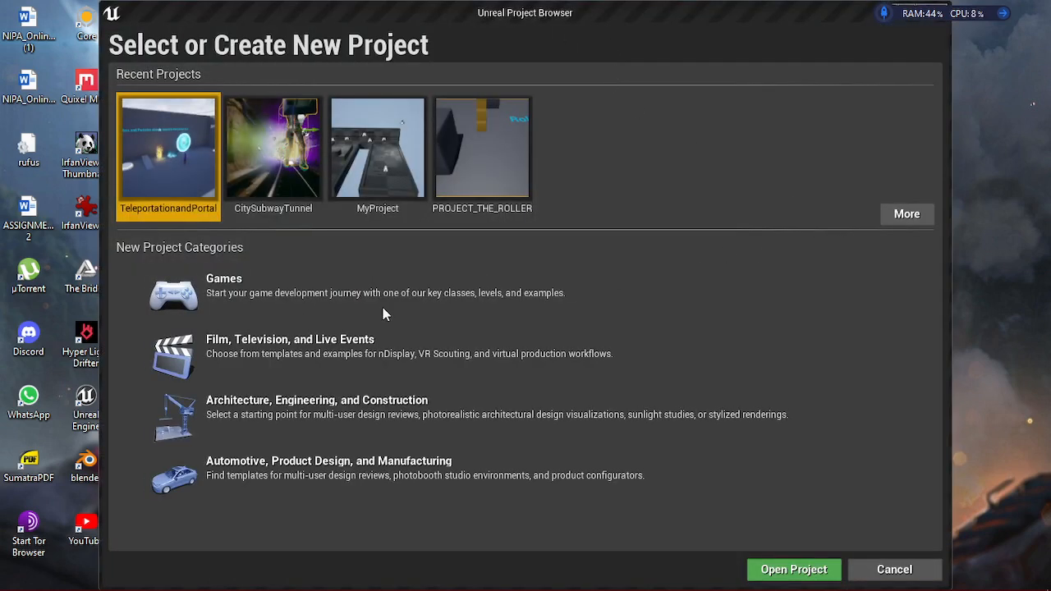
- Choose the Games category for the new project and continue to template selection
click(294, 292)
click(351, 348)
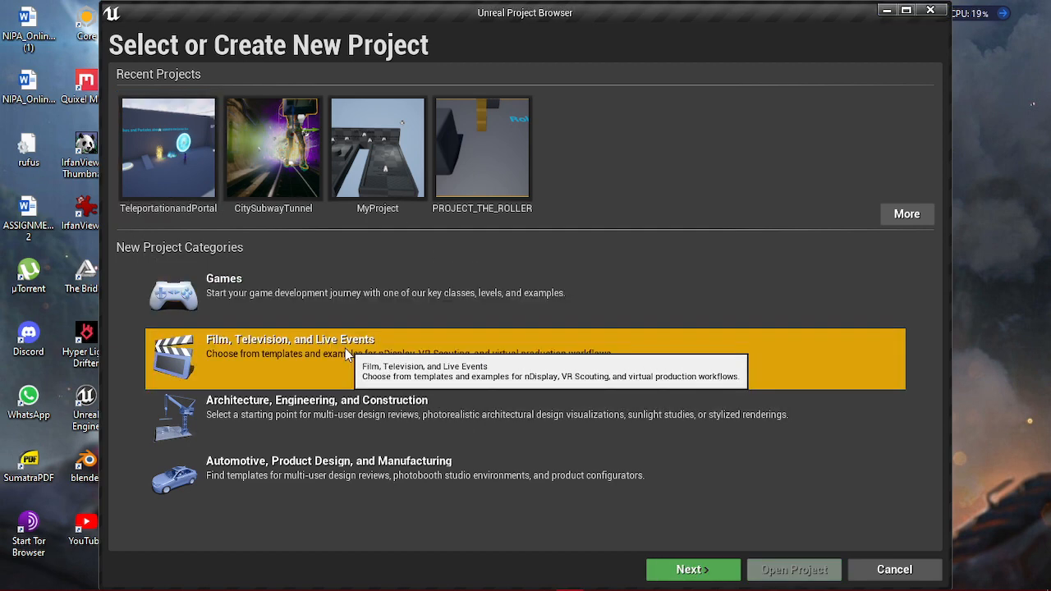
click(345, 409)
click(423, 491)
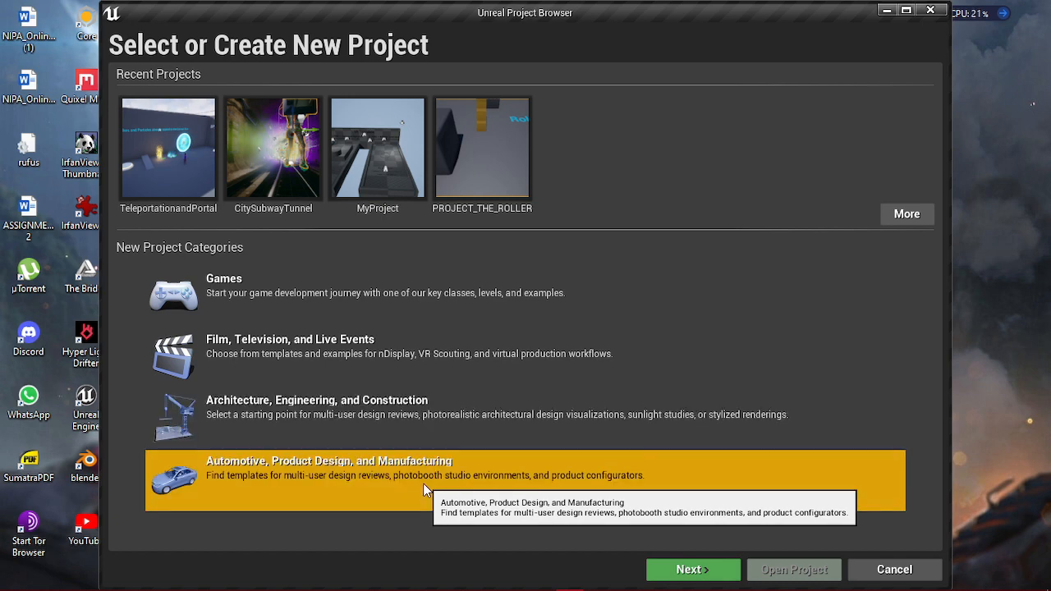
click(425, 298)
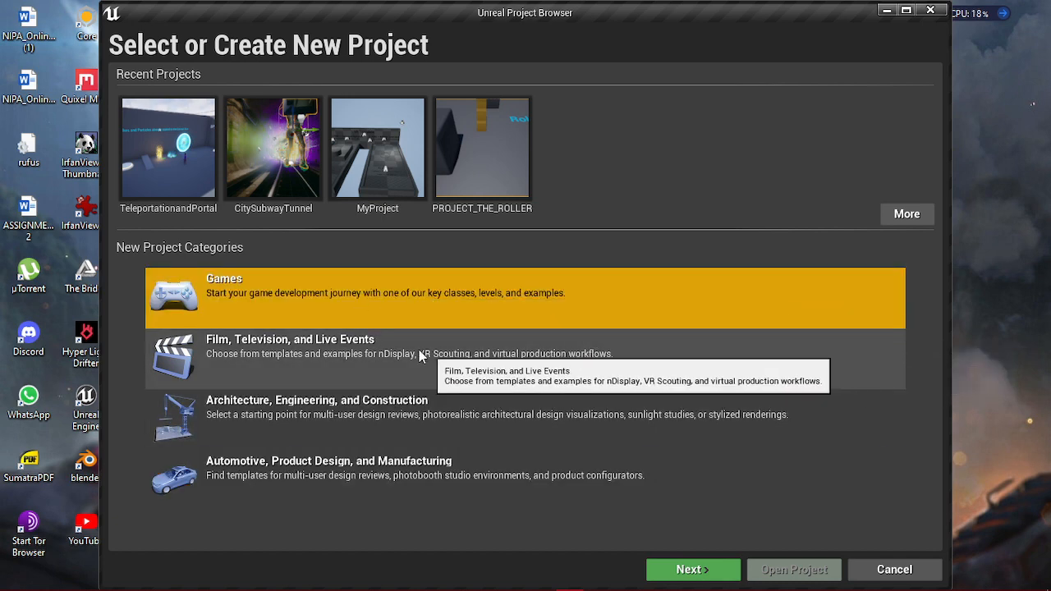
click(387, 343)
click(387, 299)
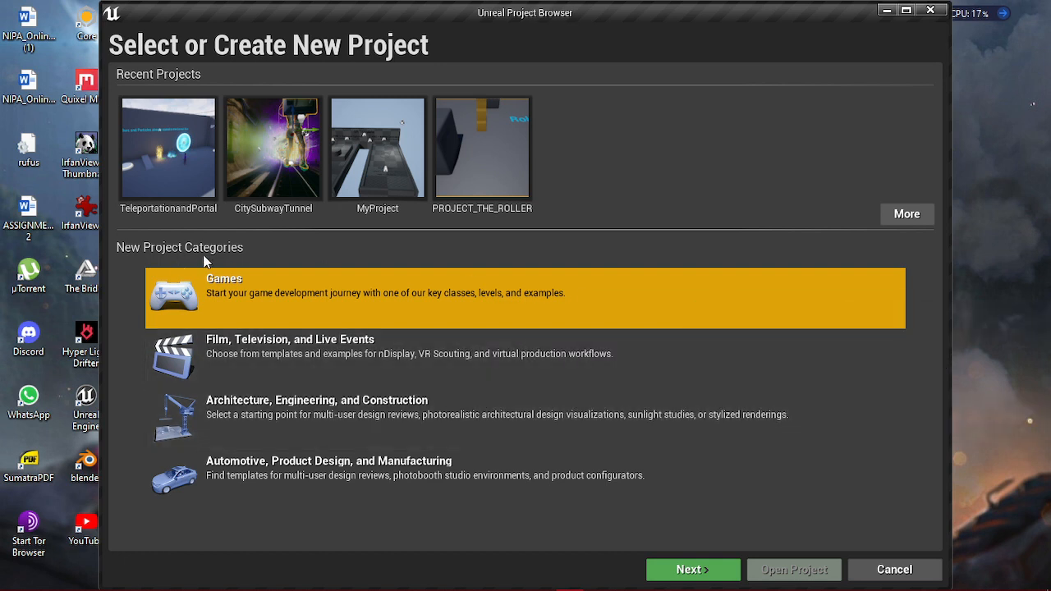
click(679, 575)
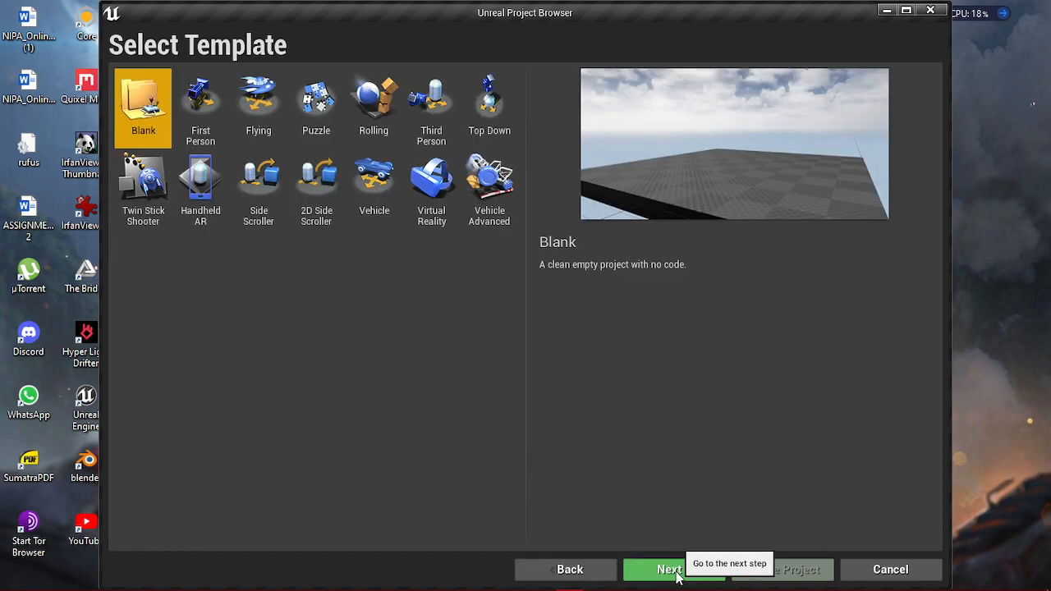
- Examine the available game templates by previewing their descriptions, from First Person and Flying to Vehicle Advanced and Twin Stick Shooter
click(205, 123)
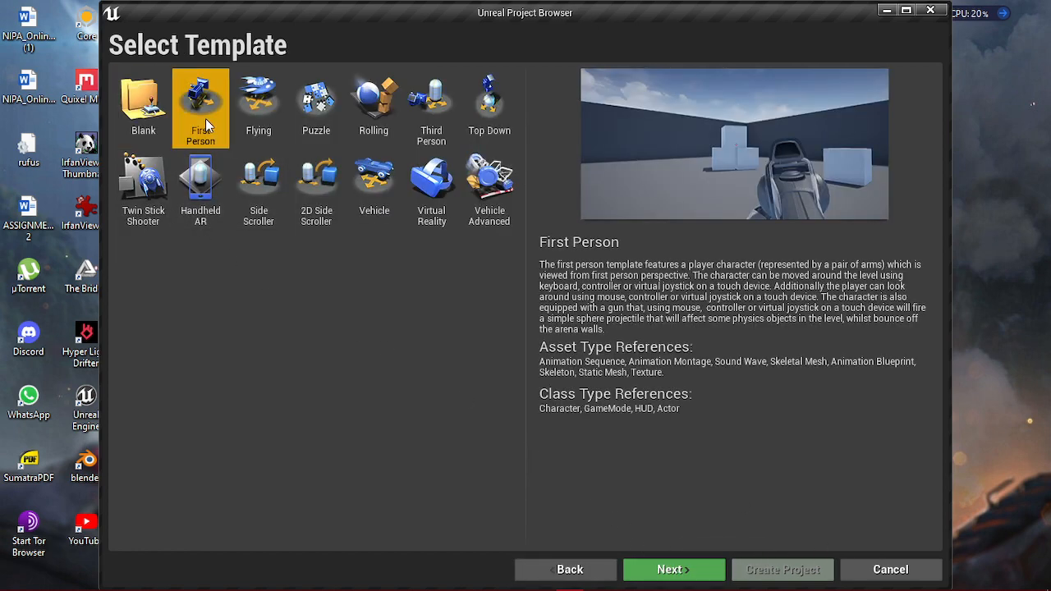
click(269, 129)
click(316, 115)
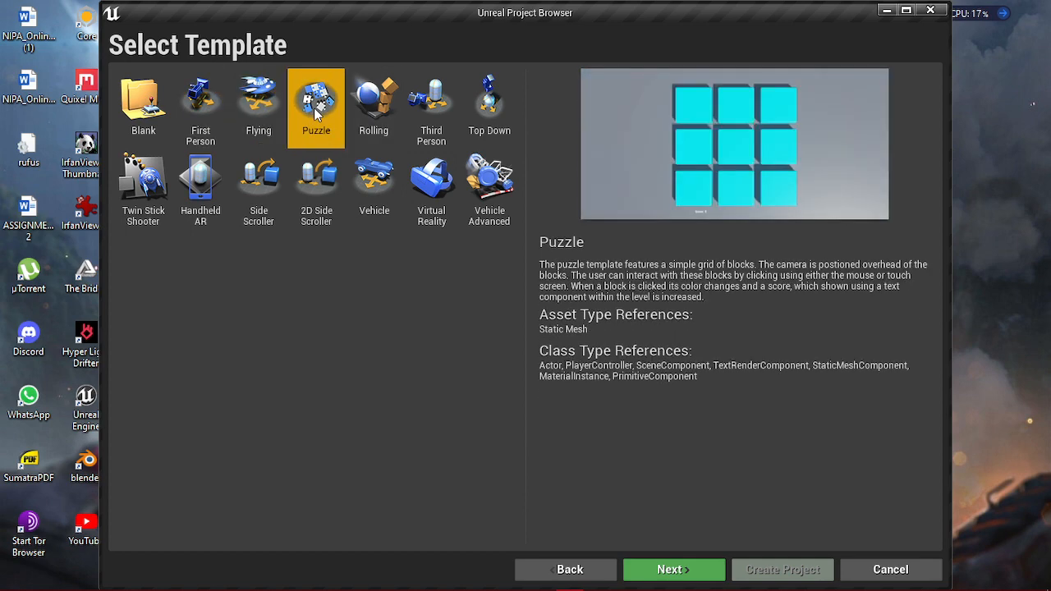
click(373, 106)
click(444, 105)
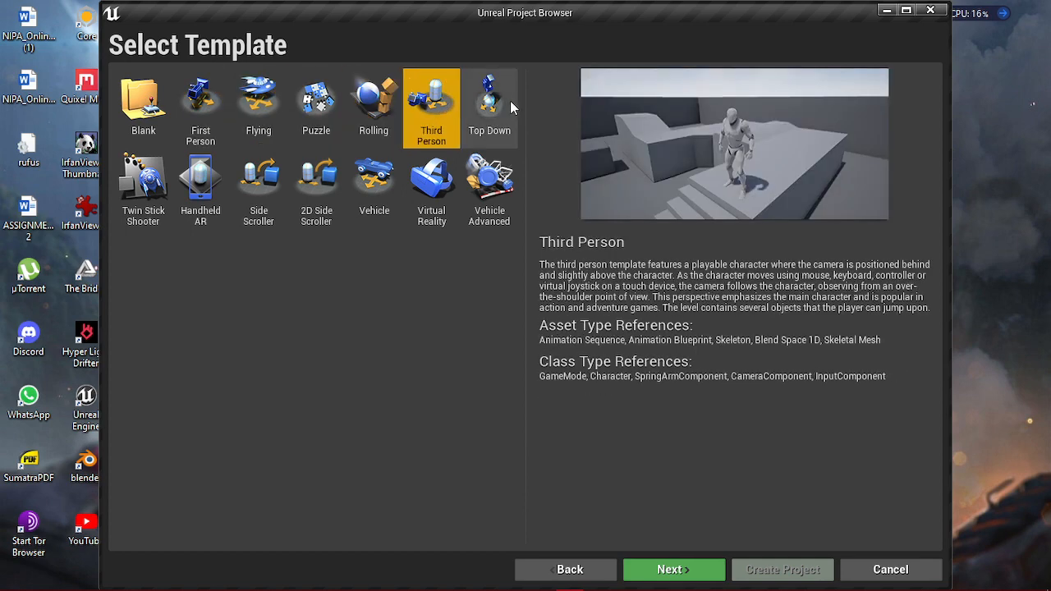
click(509, 107)
click(474, 216)
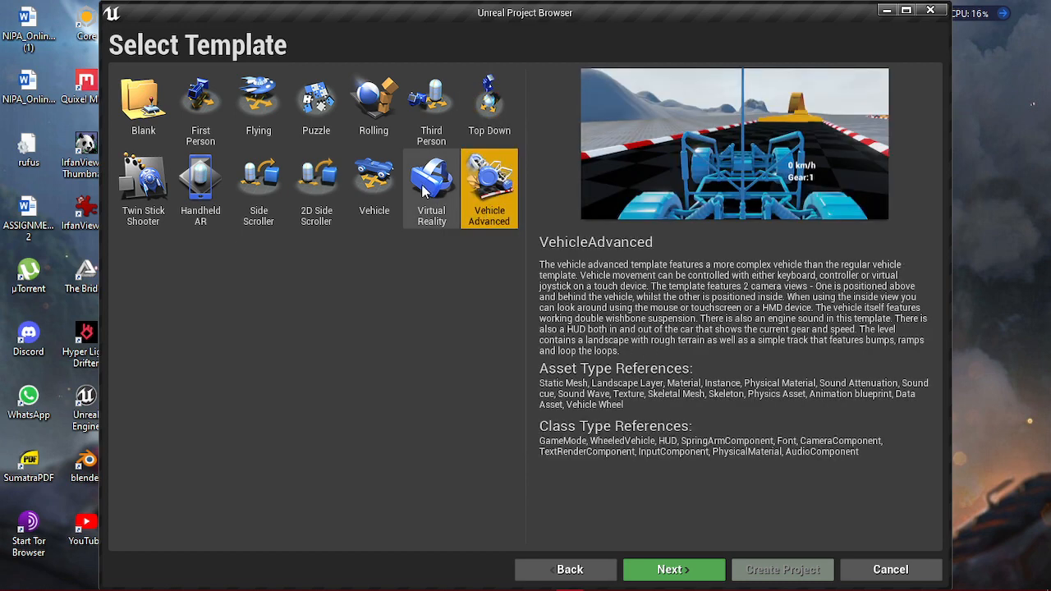
click(424, 190)
click(361, 184)
click(301, 184)
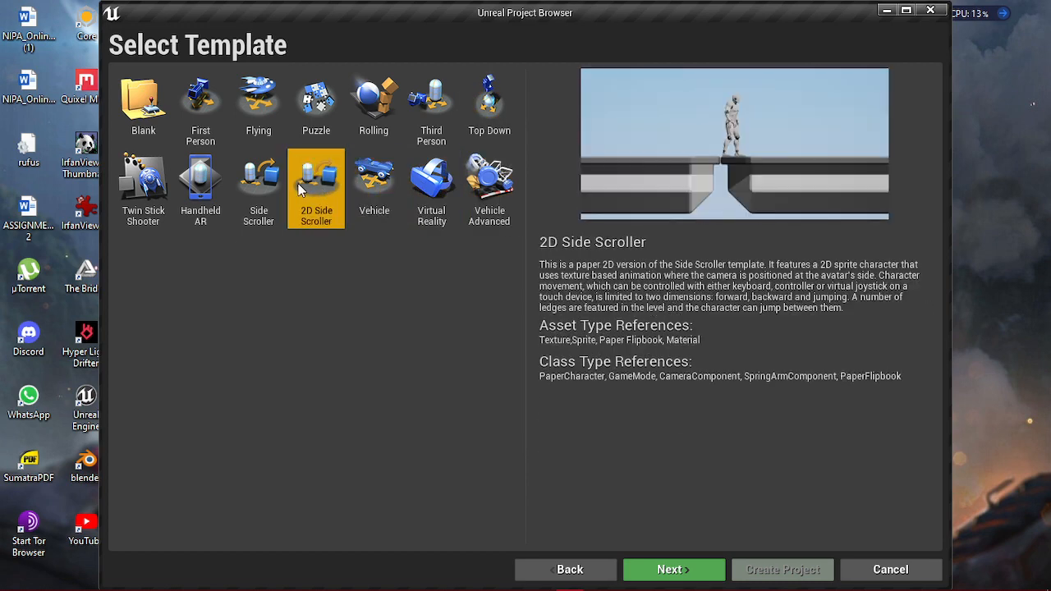
click(240, 189)
click(185, 182)
click(149, 186)
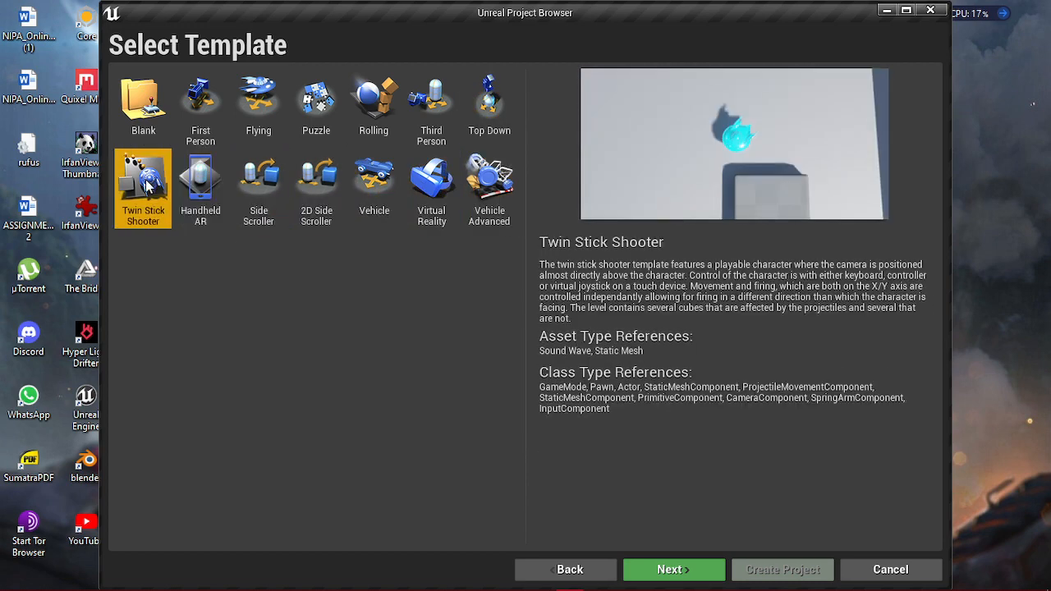
click(274, 103)
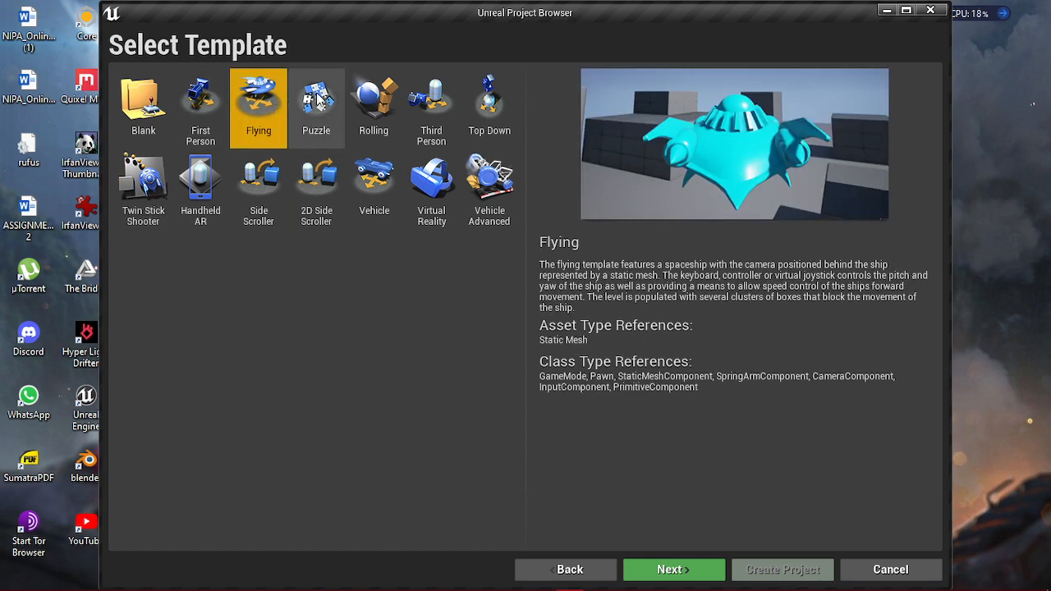
click(320, 100)
click(372, 100)
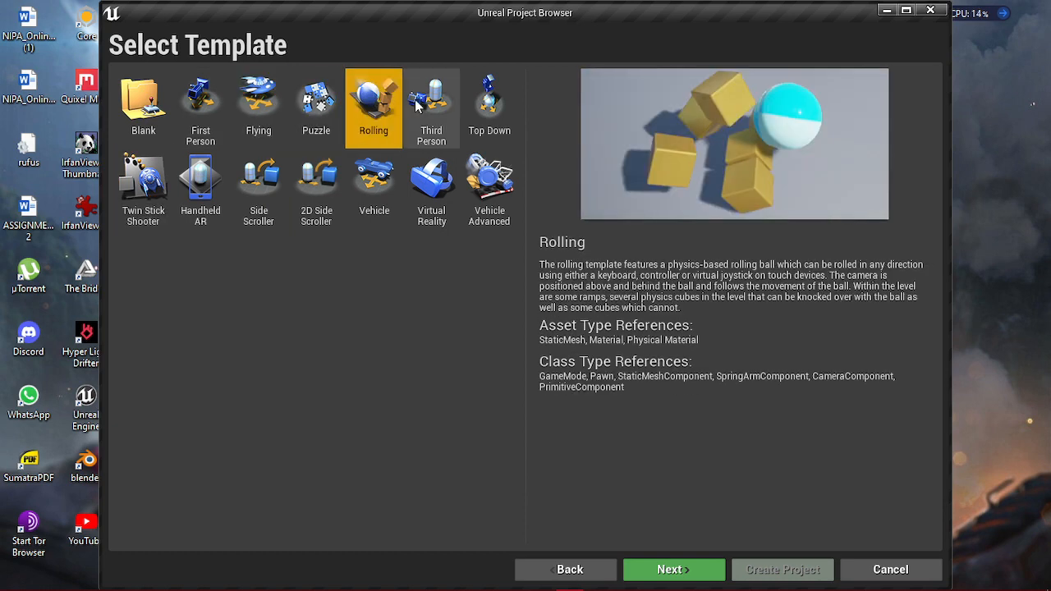
- Choose the Third Person template, continue to the project settings and review the starter content options, keeping starter content included
click(444, 114)
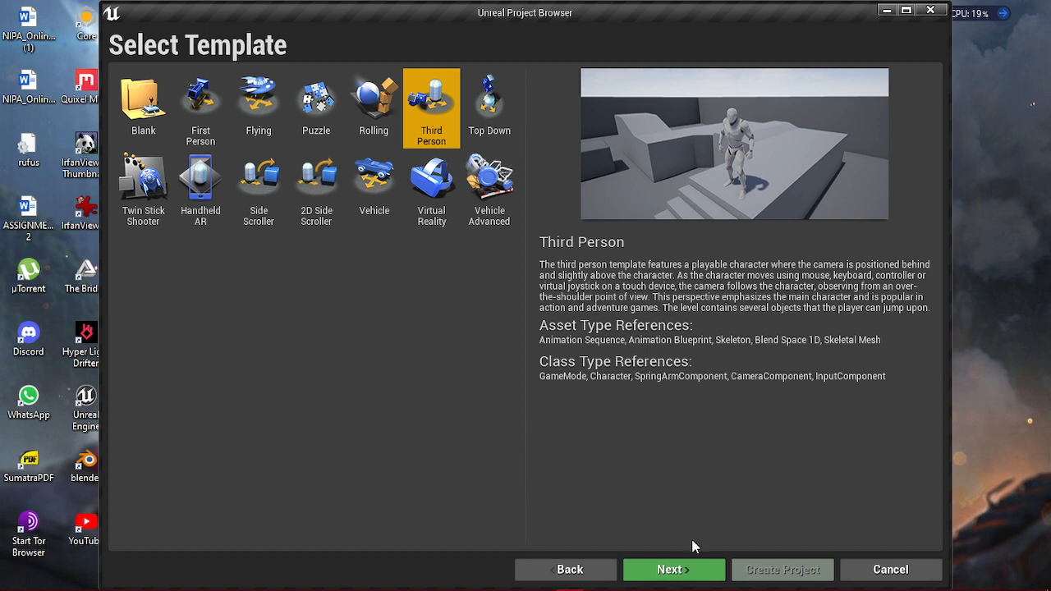
click(670, 568)
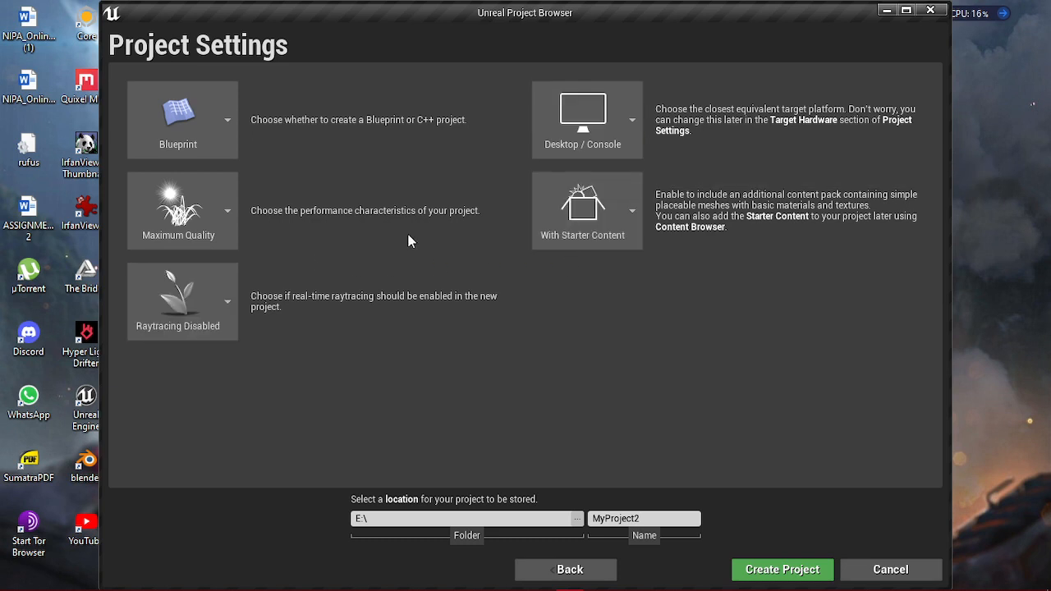
click(627, 215)
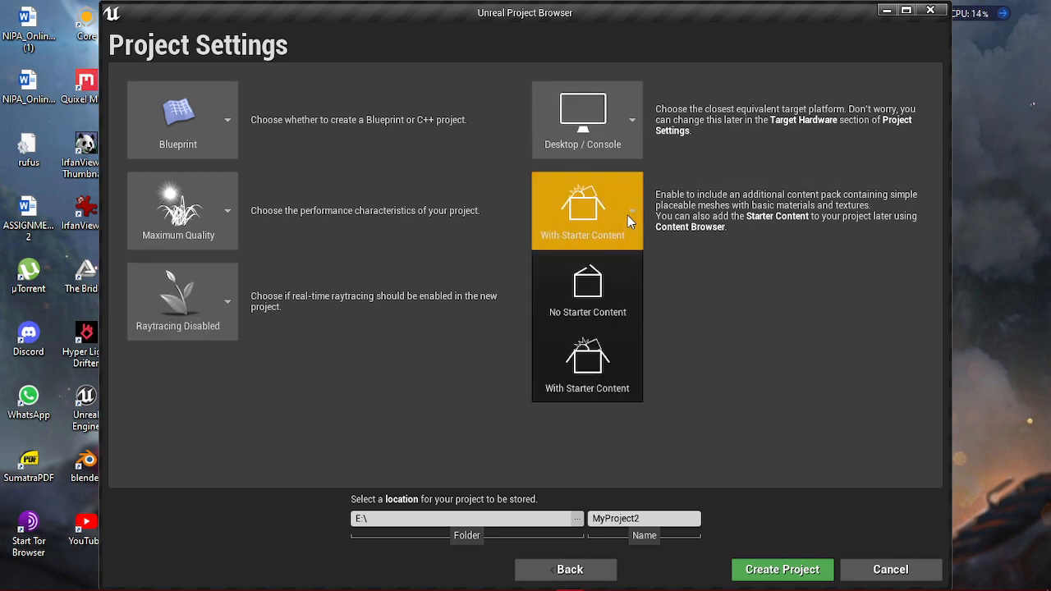
click(627, 215)
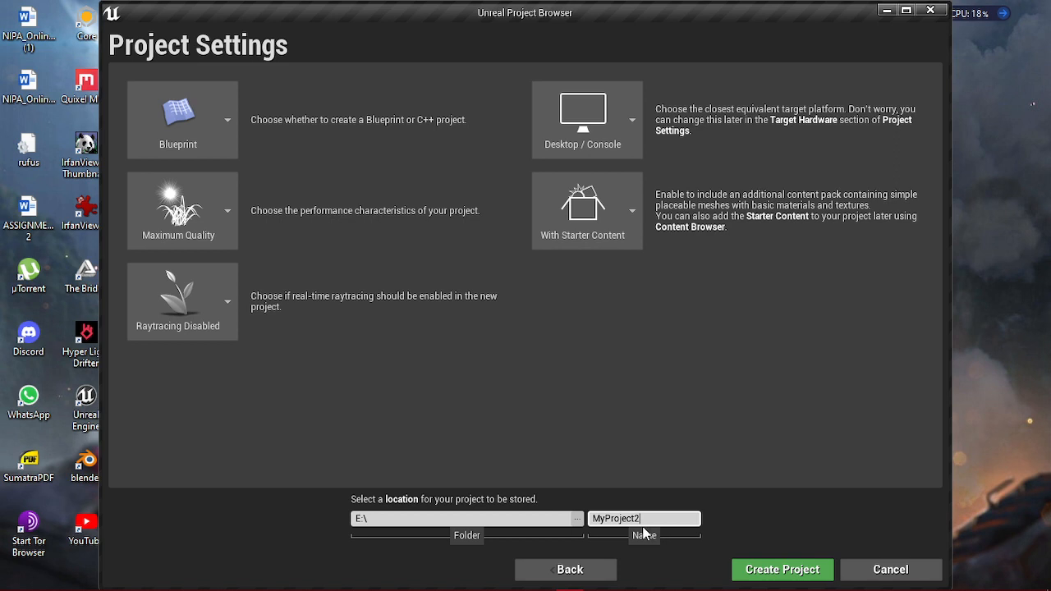
- Name the project PROJECT_TUTORIAL1 and create it
click(684, 518)
key(BackSpace)
key(BackSpace)
key(BackSpace)
key(BackSpace)
key(BackSpace)
key(BackSpace)
key(BackSpace)
key(BackSpace)
key(BackSpace)
key(BackSpace)
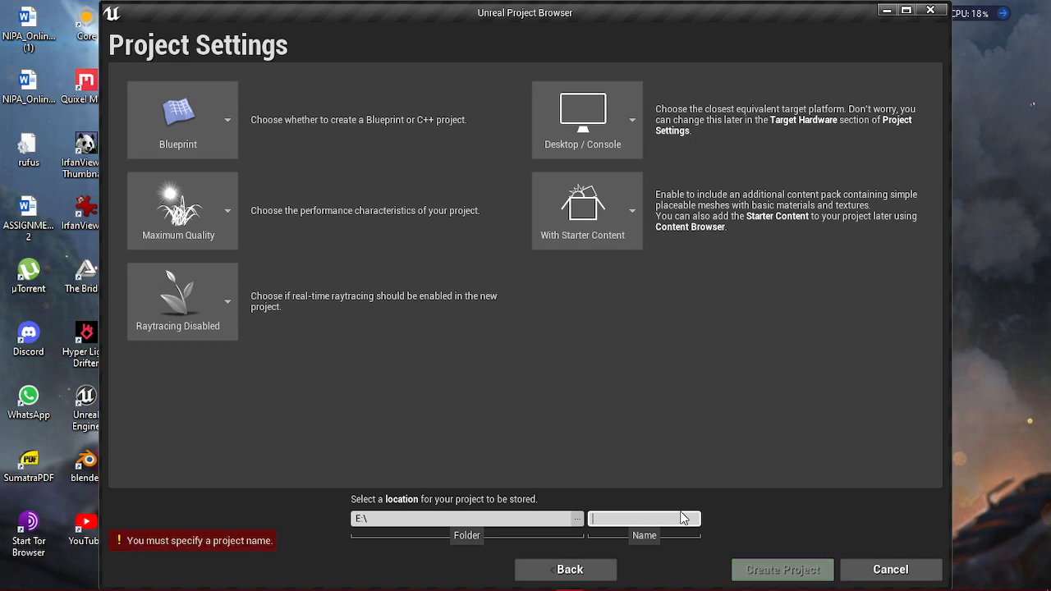
text(P)
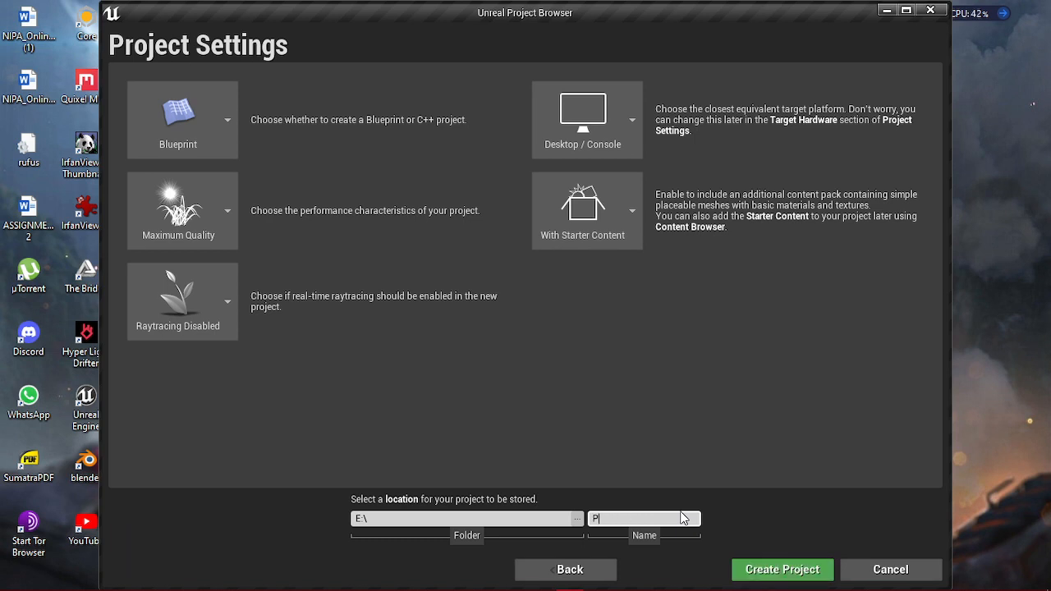
text(ROJECT)
text(_TUTORIALS)
key(BackSpace)
text(1)
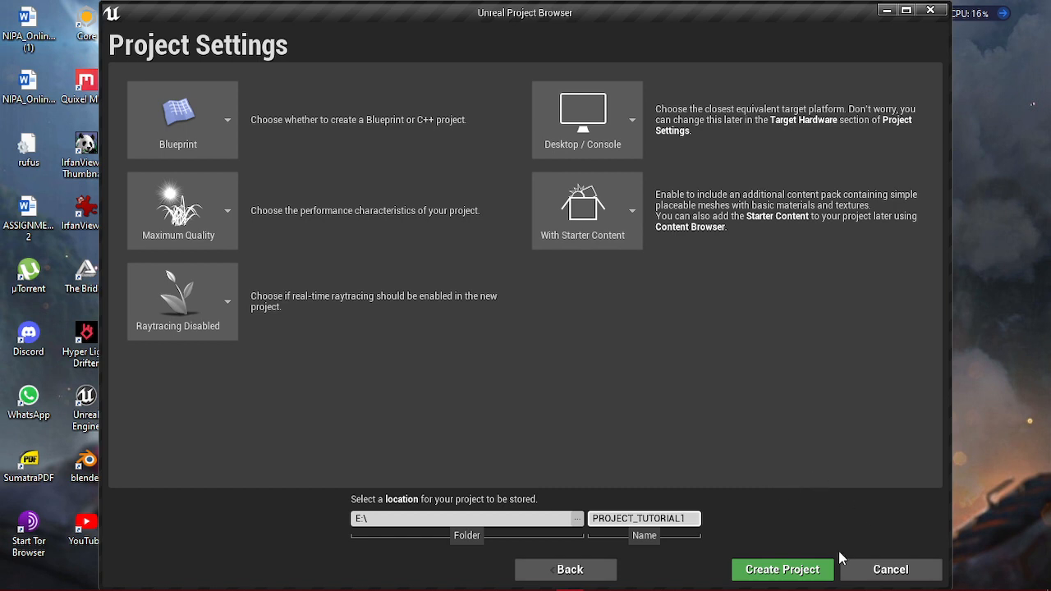
click(793, 569)
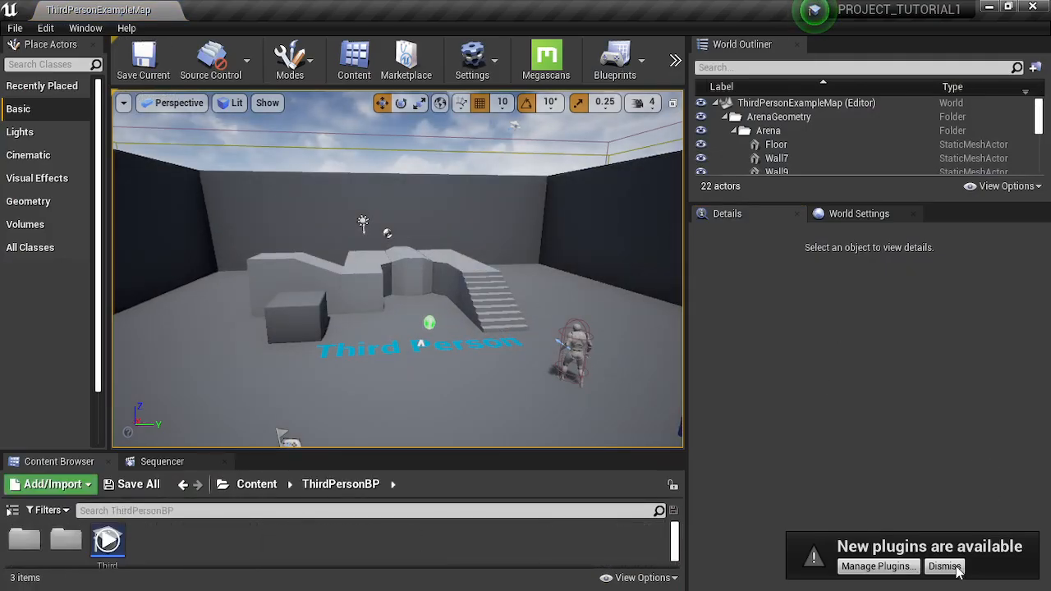
- Open the plugin manager from the new-plugins notification, look through the plugin list and minimize its window
click(898, 570)
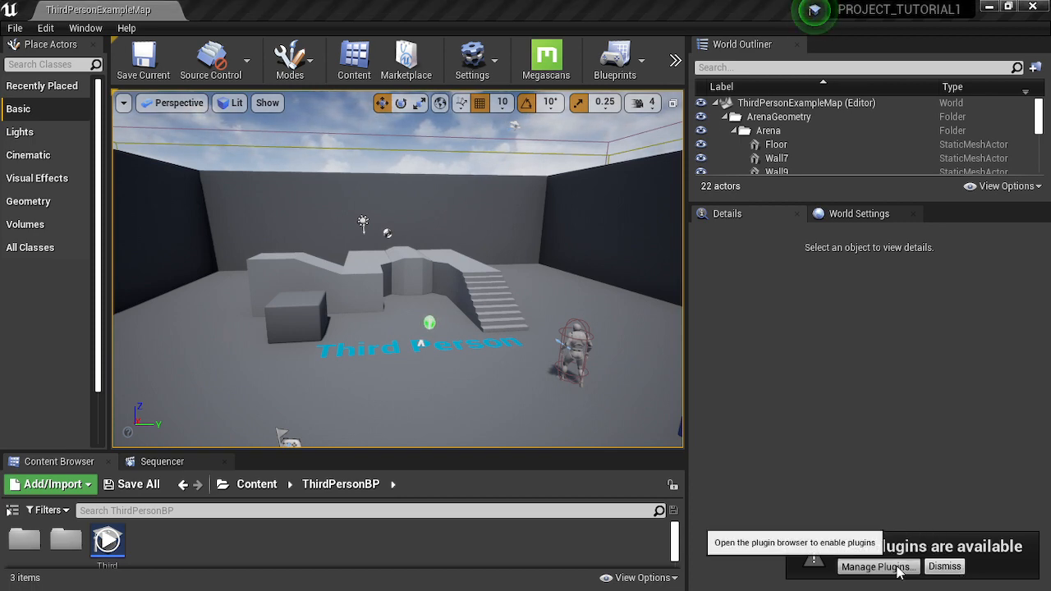
scroll(650, 394, down, 5)
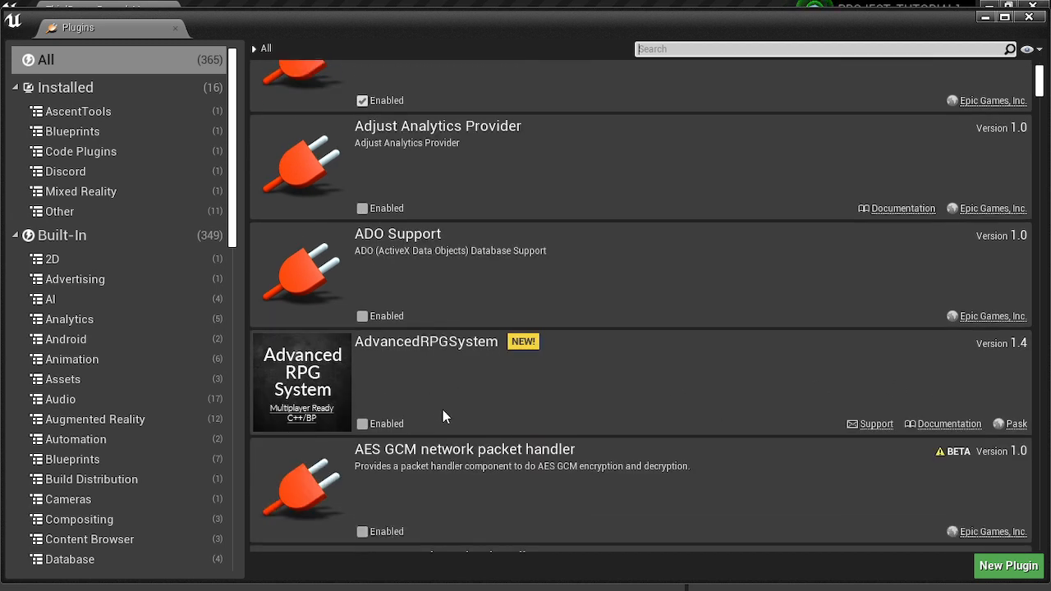
scroll(586, 382, down, 5)
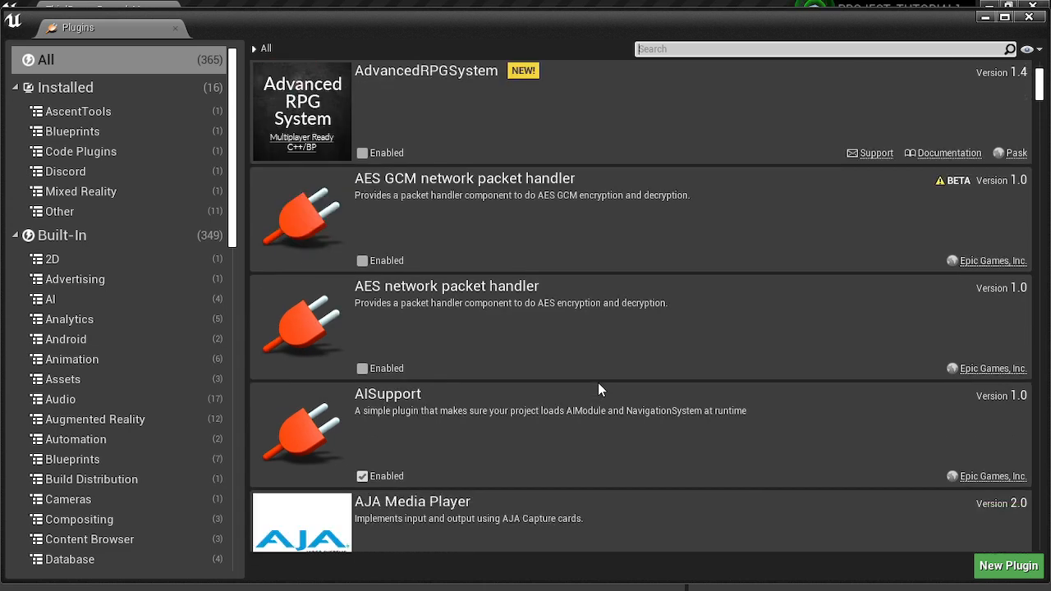
scroll(599, 384, up, 2)
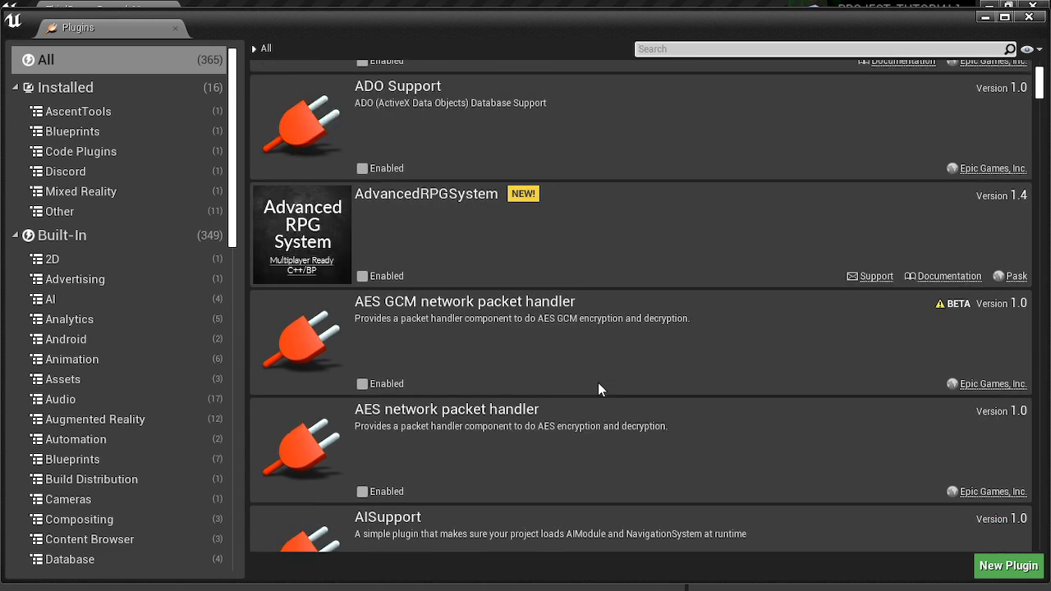
click(982, 18)
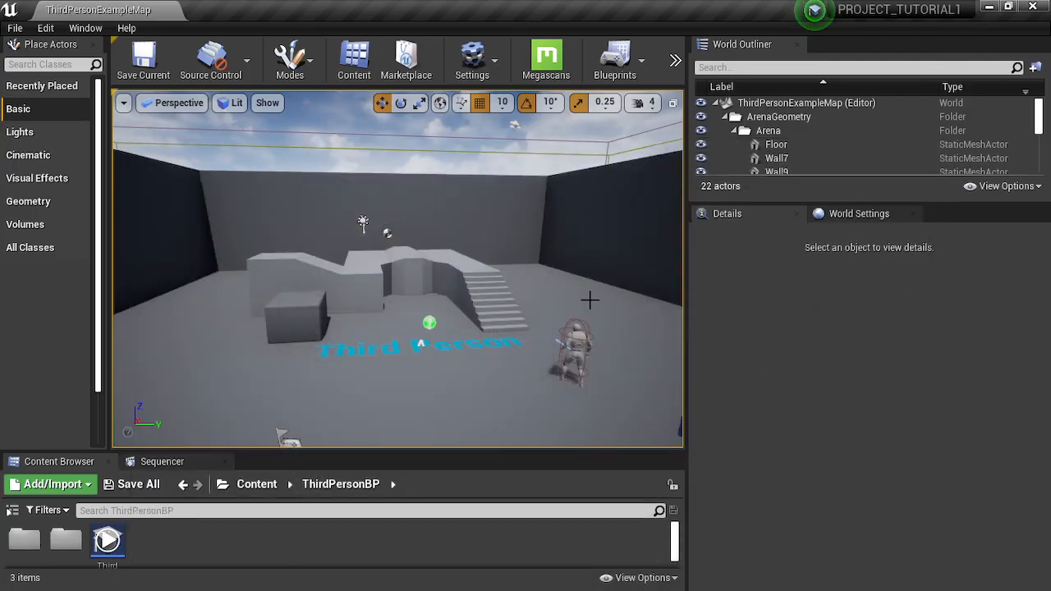
- Fly the viewport camera around the Third Person example map to examine the arena from outside and inside
right_drag(590, 300, 448, 353)
key(d)
key(d)
key(w)
key(a)
key(s)
key(d)
key(d)
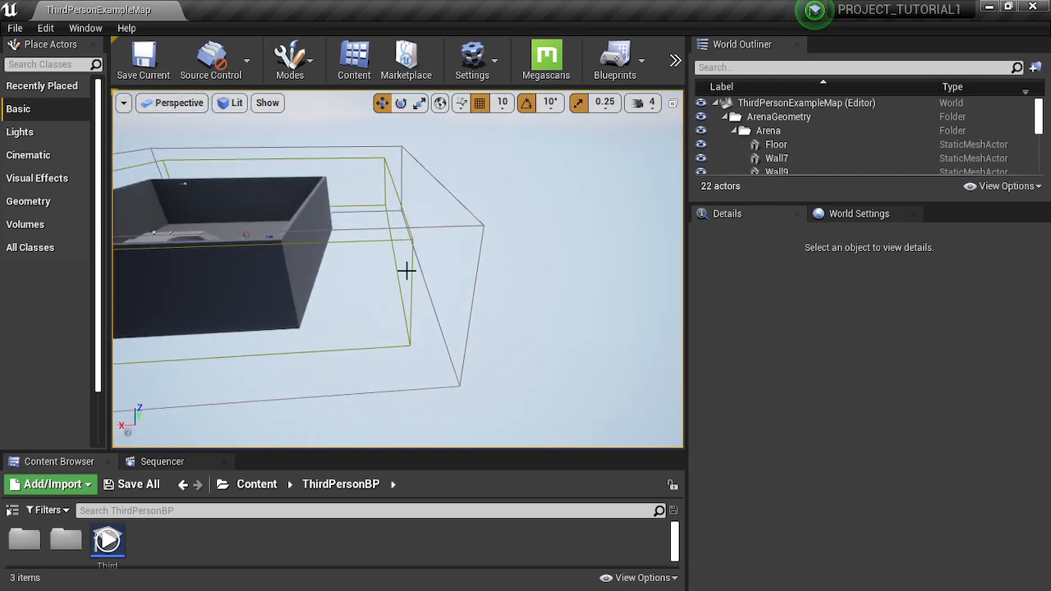
key(w)
right_drag(448, 354, 250, 315)
key(w)
key(w)
key(a)
key(a)
key(d)
key(w)
key(d)
key(s)
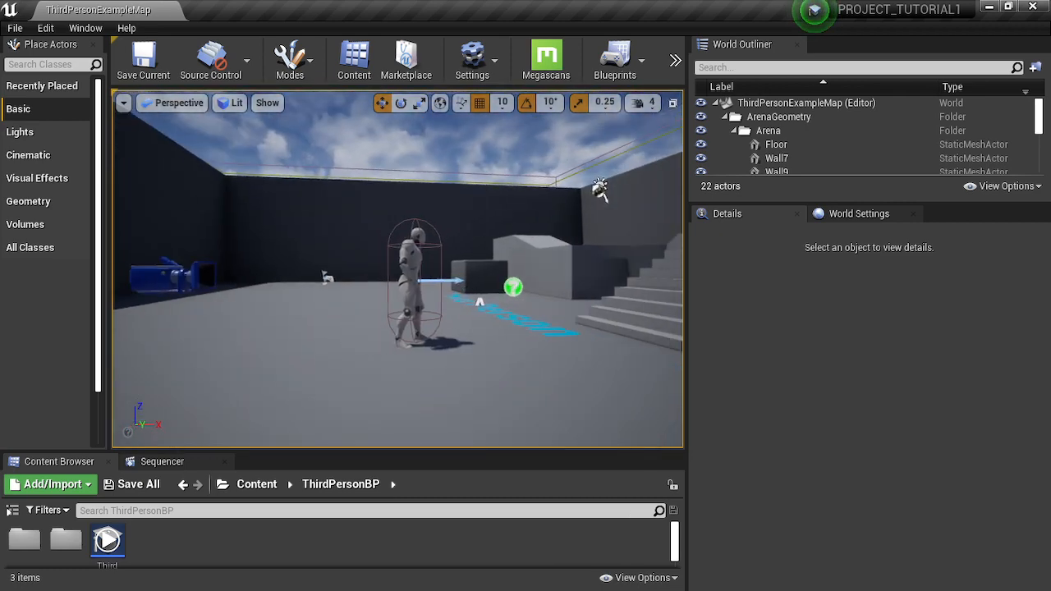
- Select the third-person character standing in the arena
click(413, 260)
key(d)
mouse_move(567, 198)
right_down()
mouse_move(494, 232)
mouse_move(572, 230)
mouse_move(641, 209)
mouse_move(565, 171)
mouse_move(525, 259)
mouse_move(615, 234)
mouse_move(560, 195)
right_up()
key(a)
key(a)
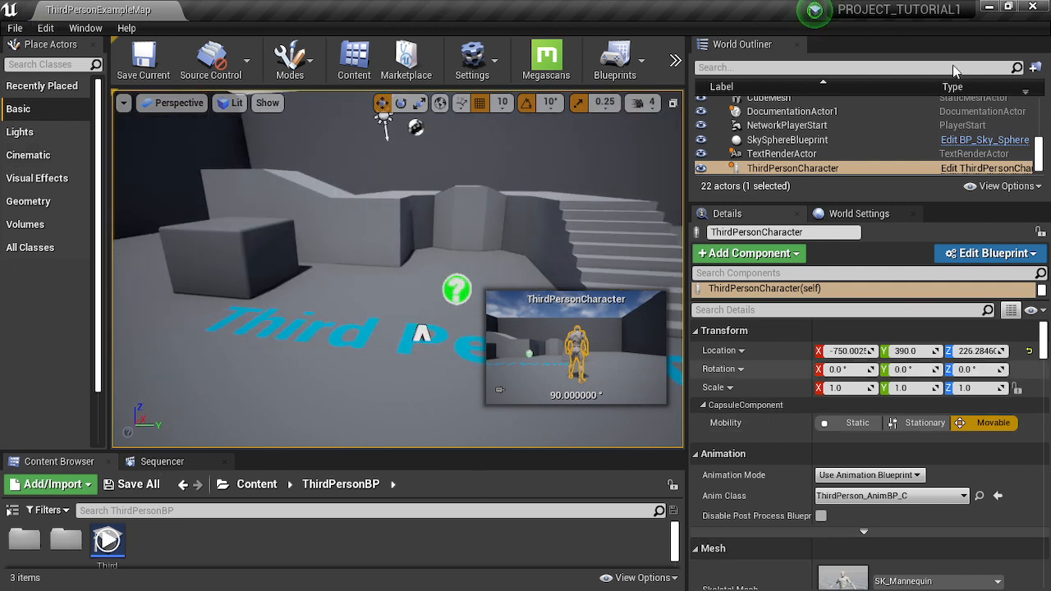
- Look at the third-person character, the World Settings and the empty Sequencer, and return to the Content Browser
right_drag(398, 269, 485, 275)
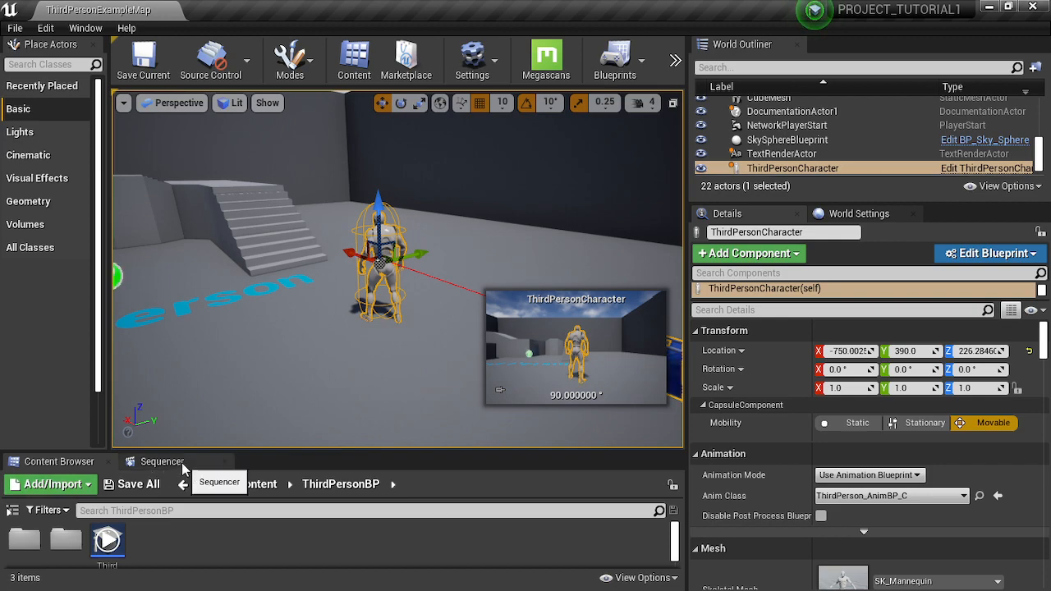
mouse_move(182, 467)
mouse_down()
mouse_move(293, 368)
mouse_move(293, 288)
mouse_move(688, 42)
mouse_move(822, 40)
mouse_move(859, 215)
mouse_move(841, 281)
mouse_move(353, 273)
mouse_move(16, 328)
mouse_move(164, 435)
mouse_move(171, 465)
mouse_up()
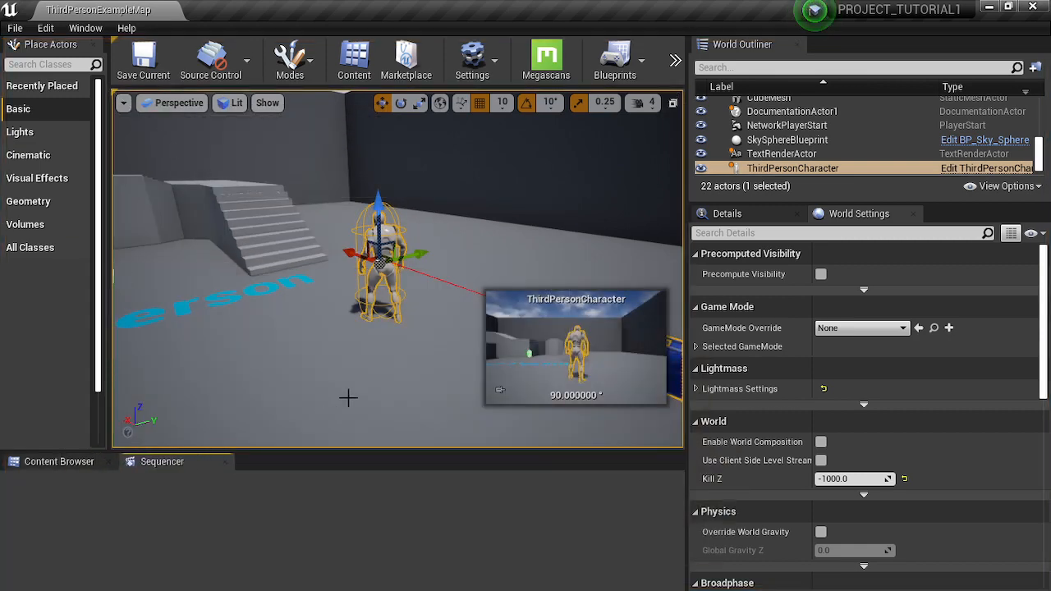
mouse_move(431, 334)
right_down()
mouse_move(419, 333)
mouse_move(447, 341)
mouse_move(369, 317)
mouse_move(337, 280)
mouse_move(431, 332)
right_up()
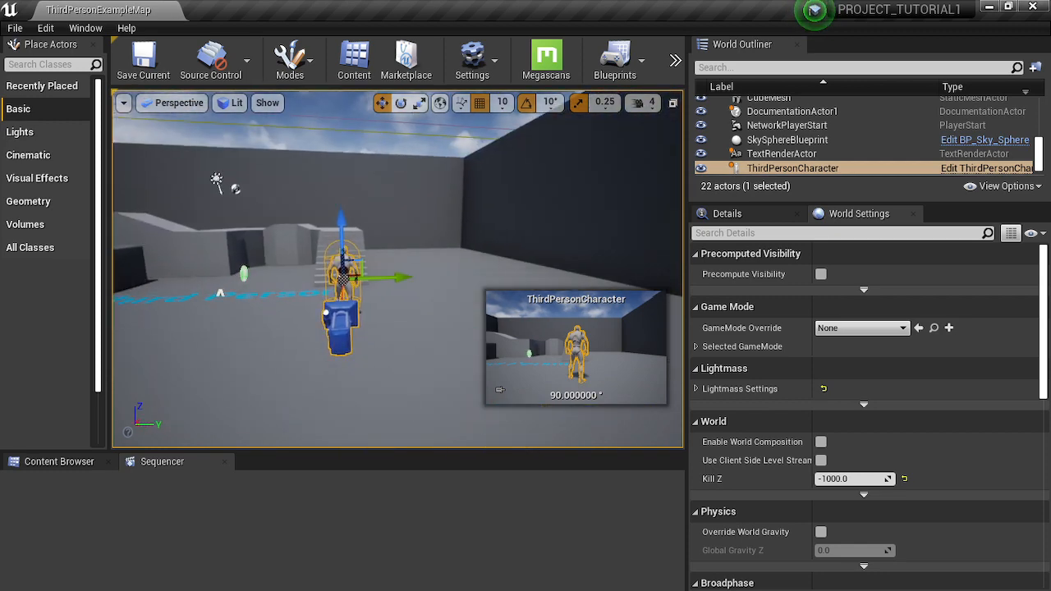
click(70, 463)
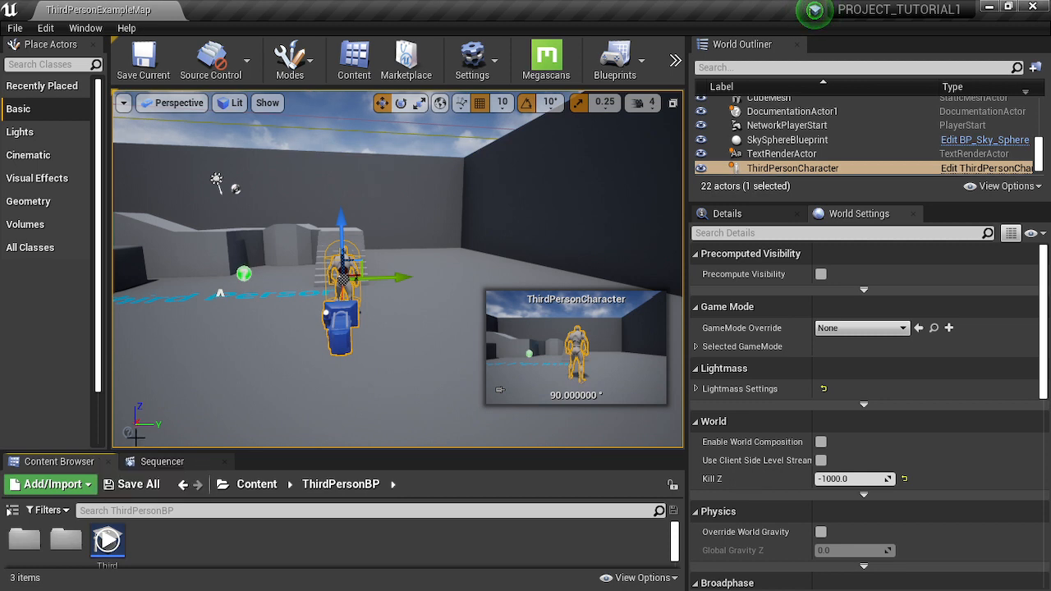
- Enlarge the Content Browser area and show its sources panel with the folder tree
drag(164, 451, 206, 327)
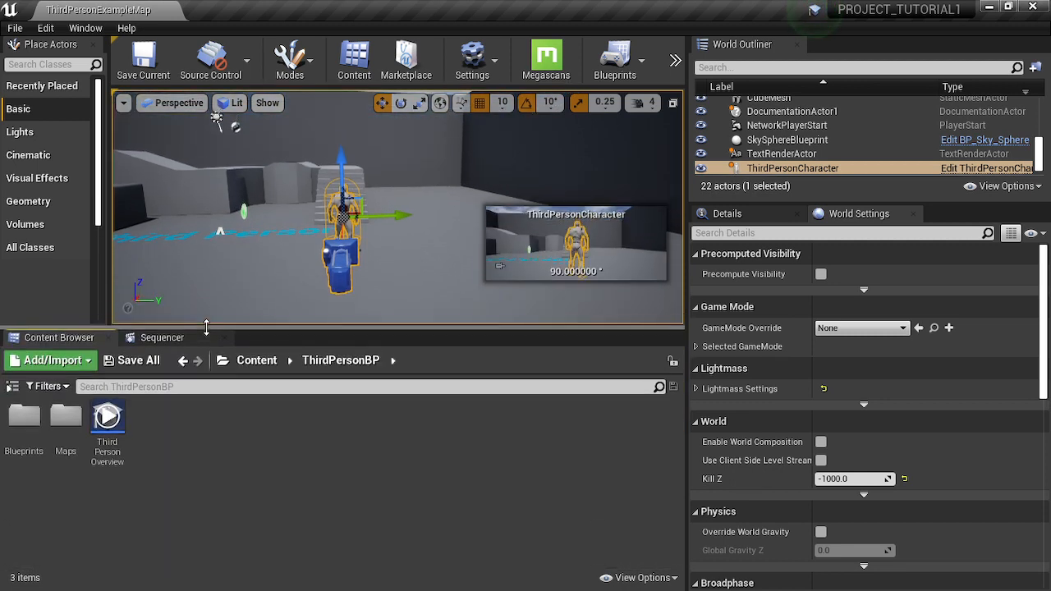
click(48, 387)
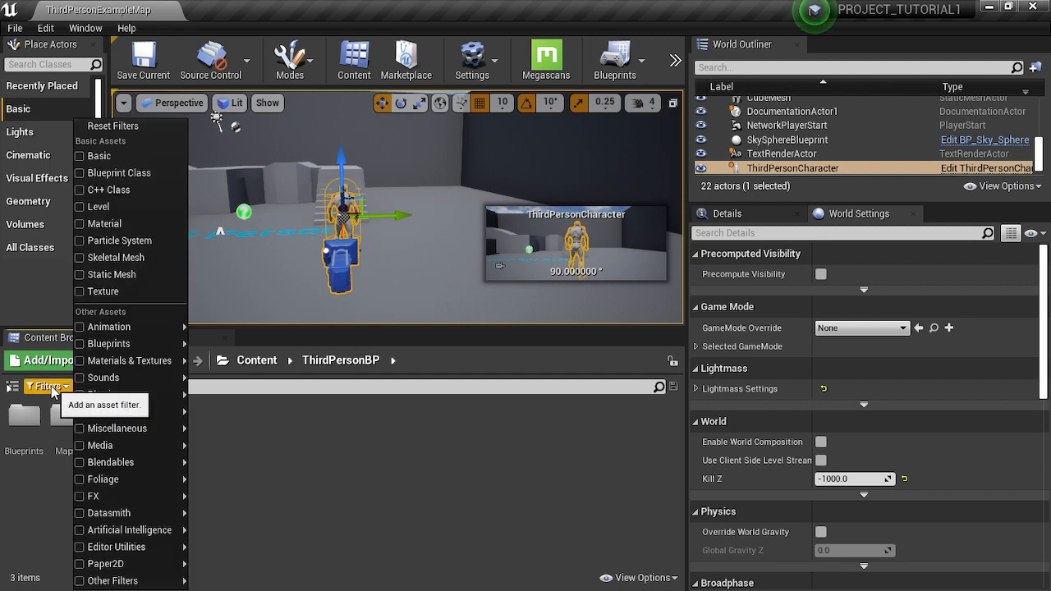
click(48, 387)
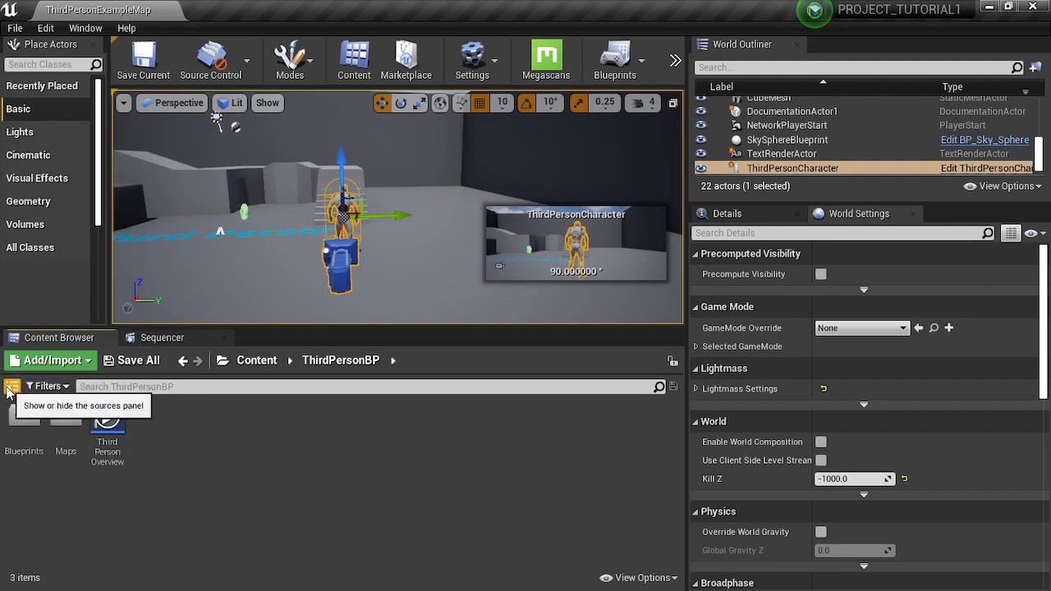
click(10, 386)
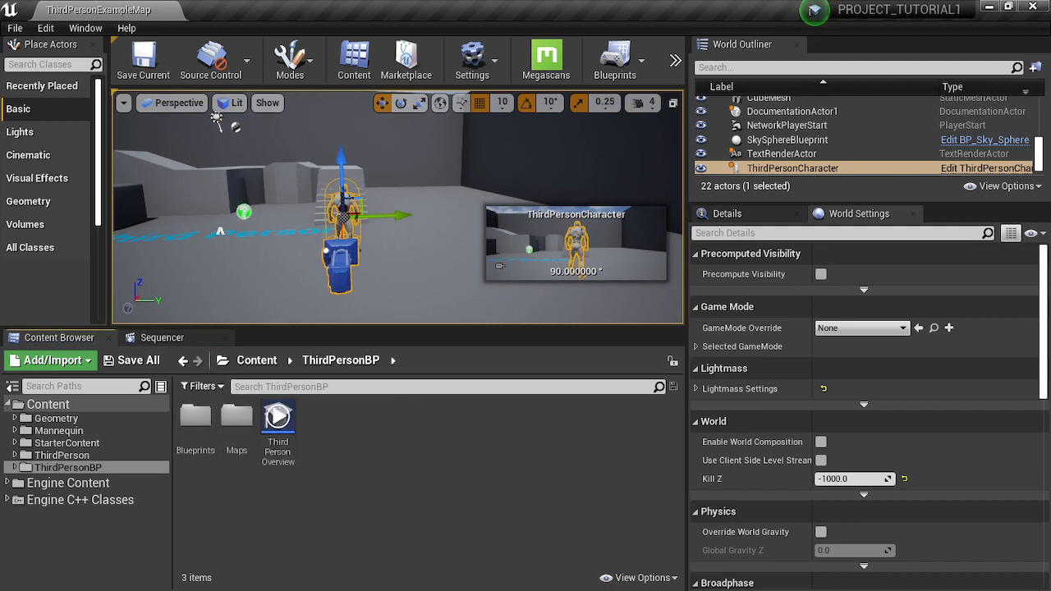
key(f)
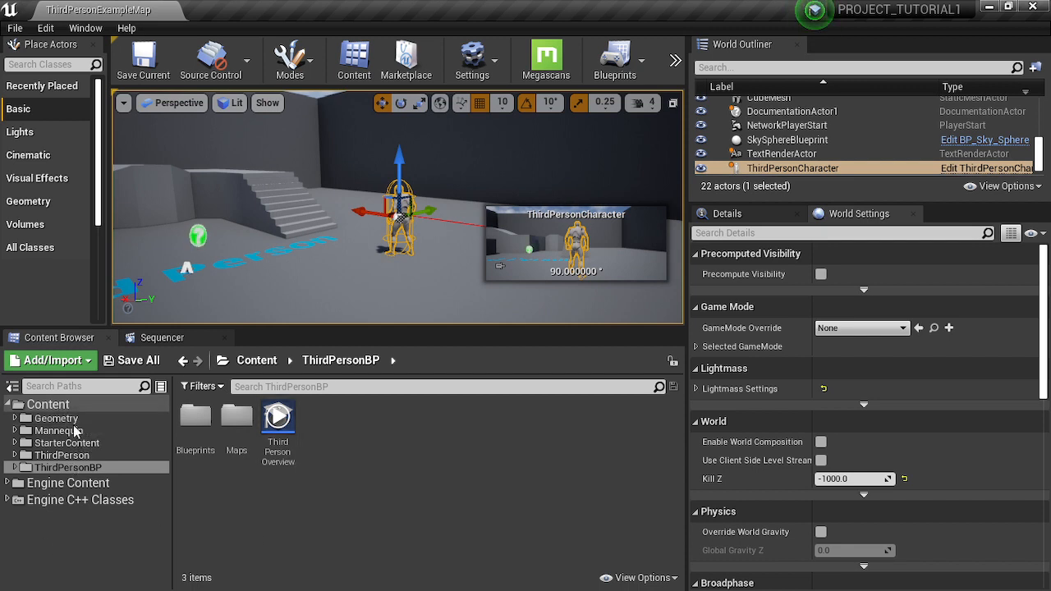
- Browse the Mannequin, StarterContent, ThirdPerson and ThirdPersonBP folders of the project content
click(62, 430)
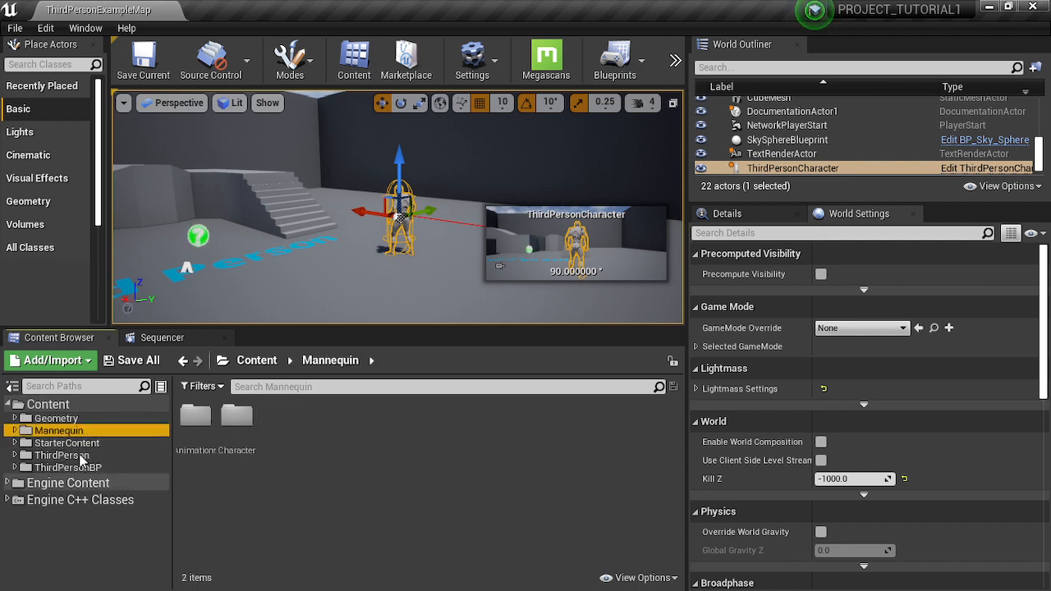
click(80, 444)
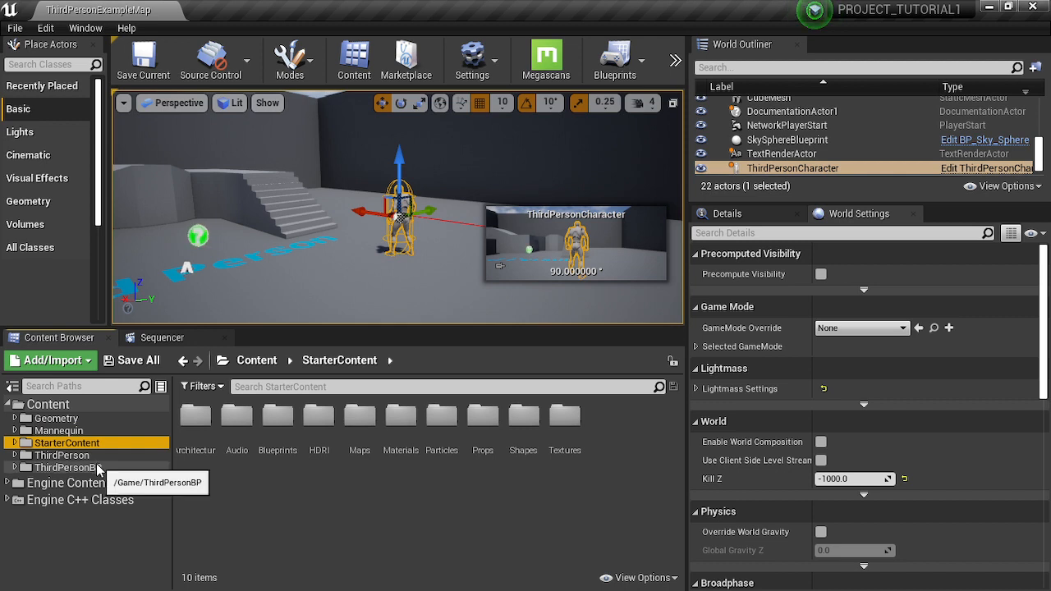
click(82, 456)
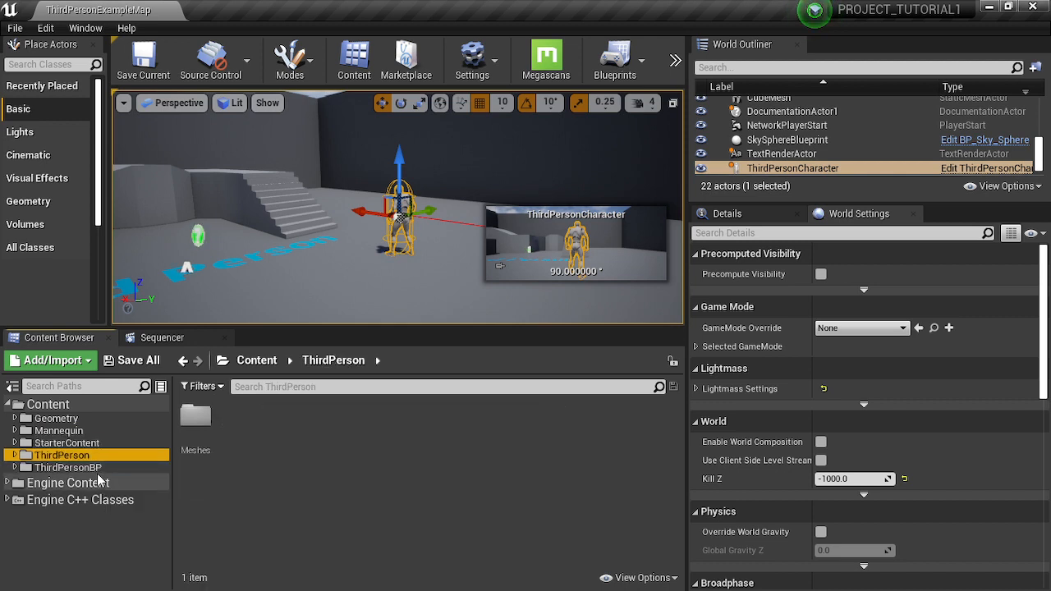
click(70, 467)
right_drag(323, 267, 657, 267)
- Filter the assets by Static Mesh and show the whole Content folder
click(201, 387)
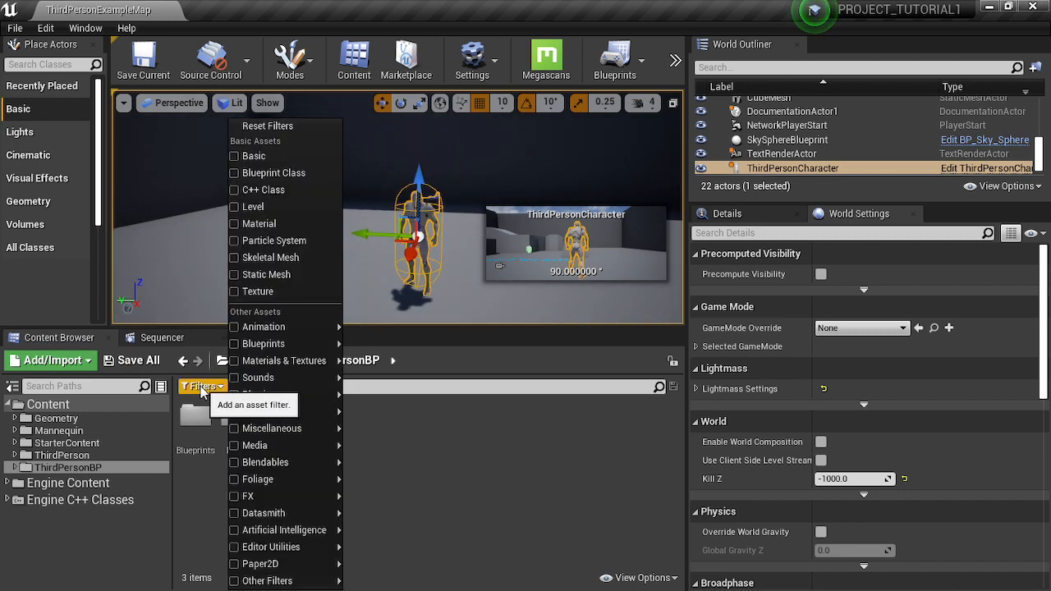
click(203, 388)
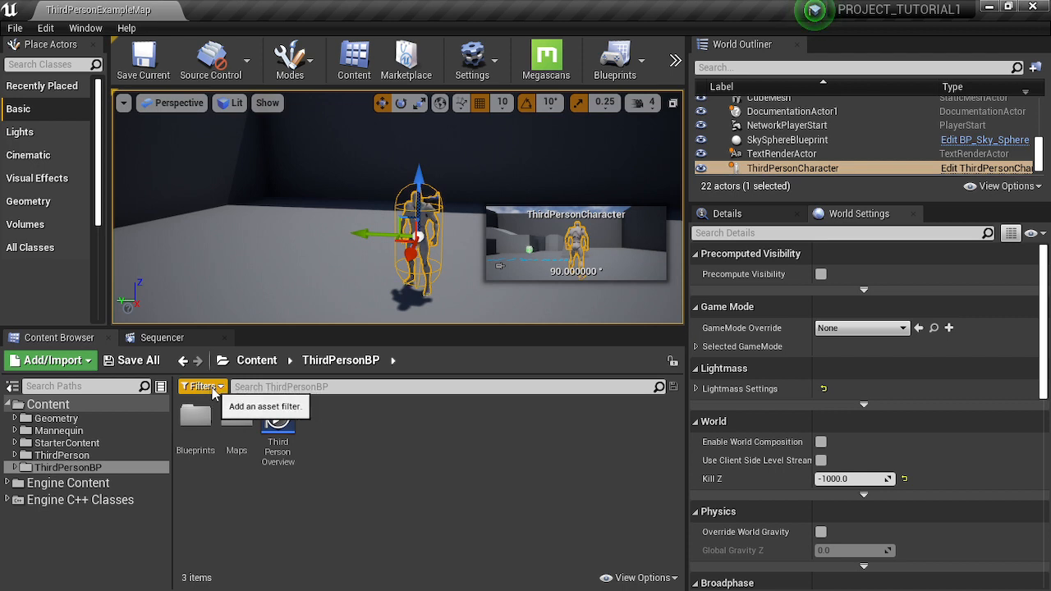
click(212, 392)
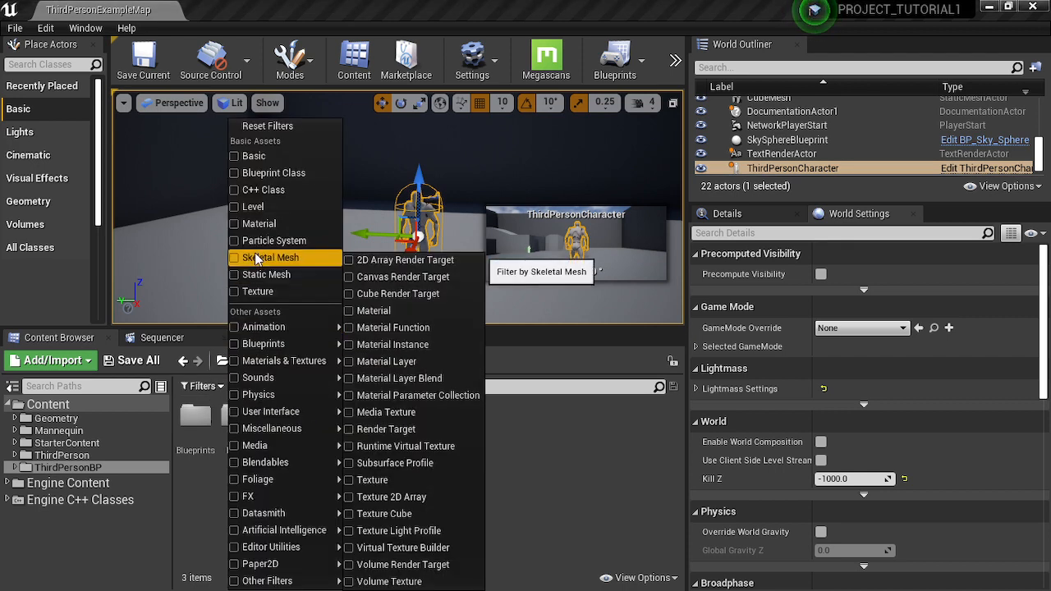
click(247, 275)
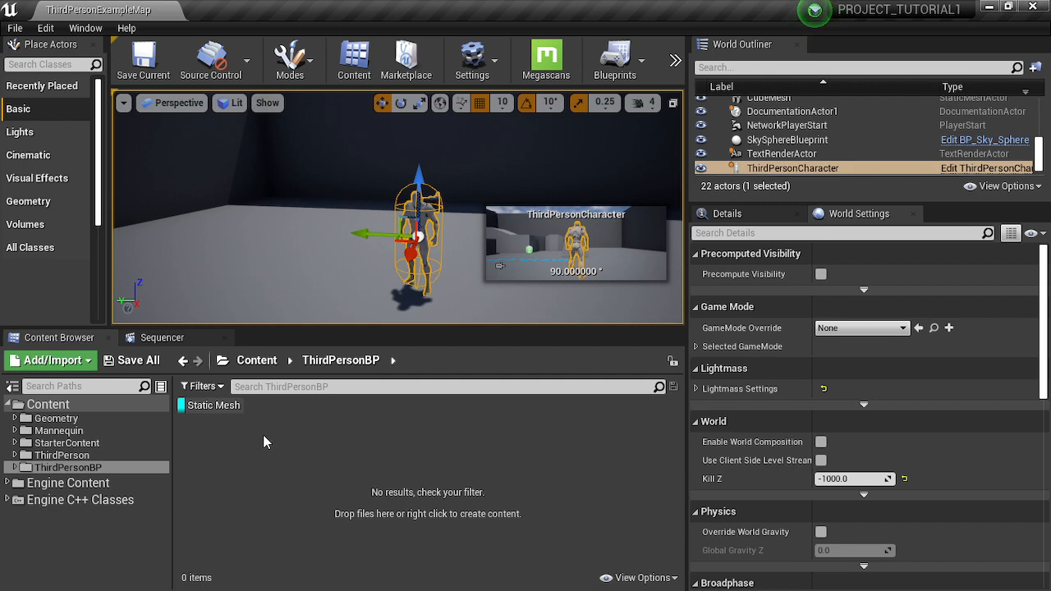
right_click(288, 433)
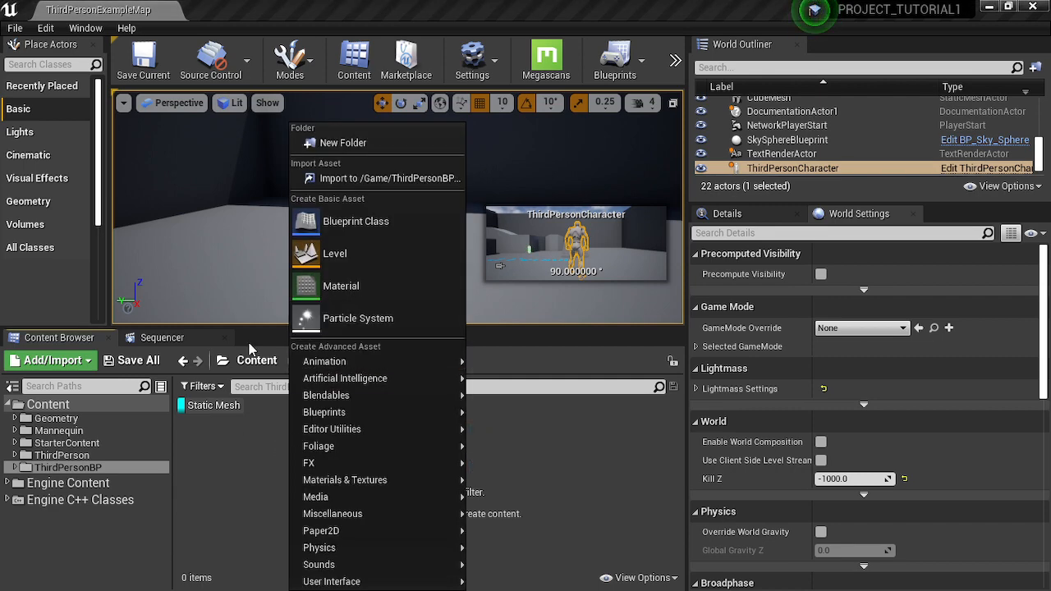
click(247, 368)
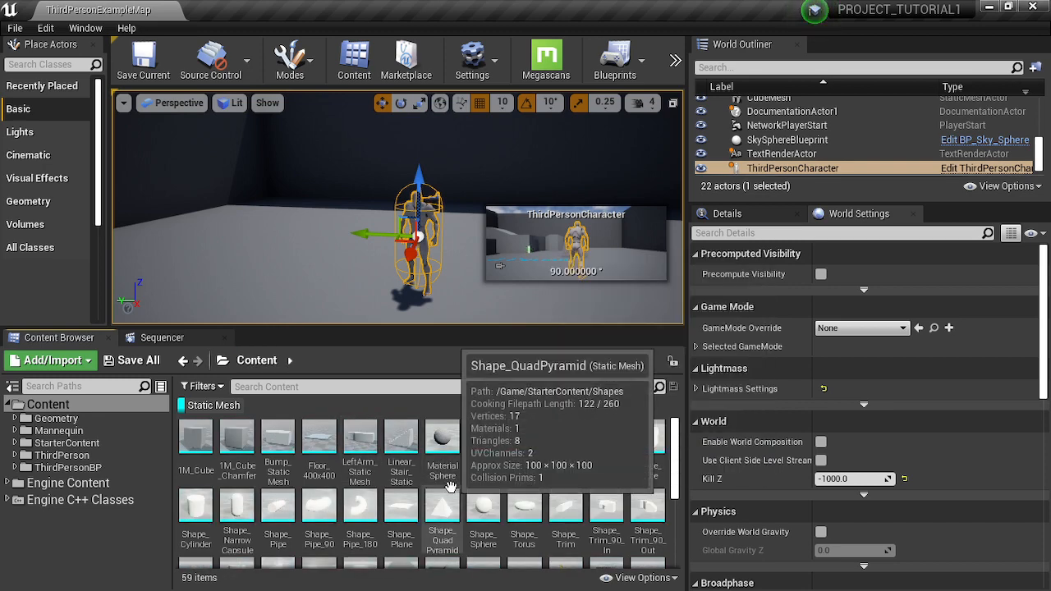
- Look through the filtered static meshes of the Content folder, including shapes, props and wall pieces
scroll(364, 487, down, 1)
scroll(451, 513, up, 1)
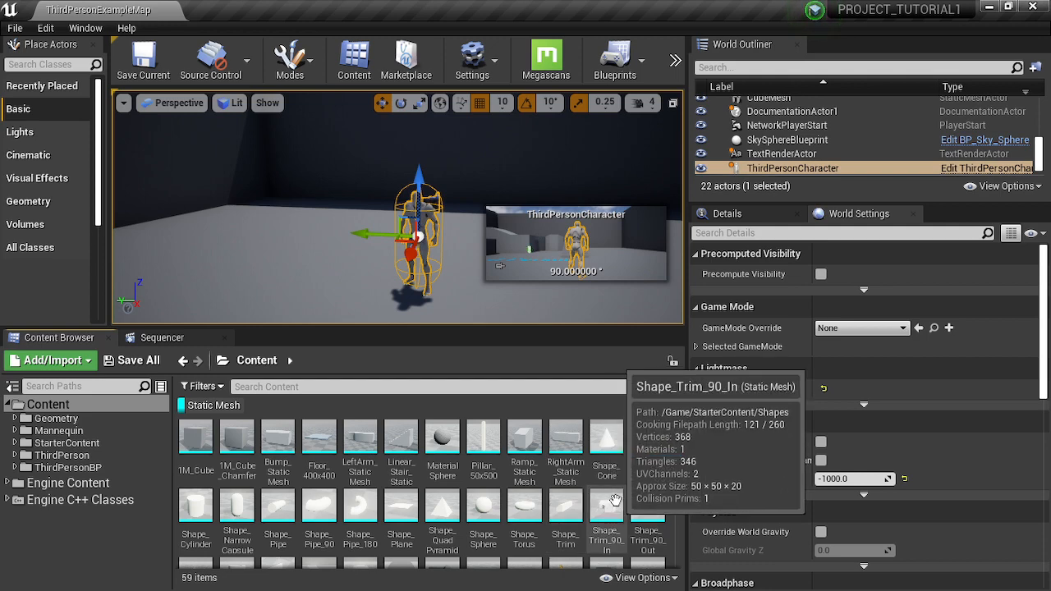
scroll(581, 498, down, 1)
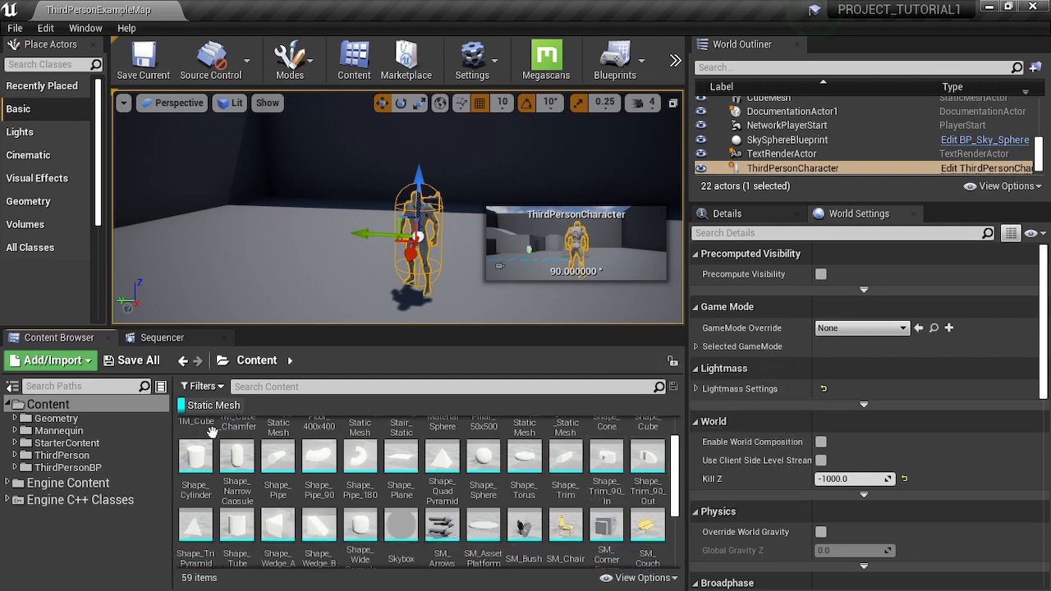
click(219, 387)
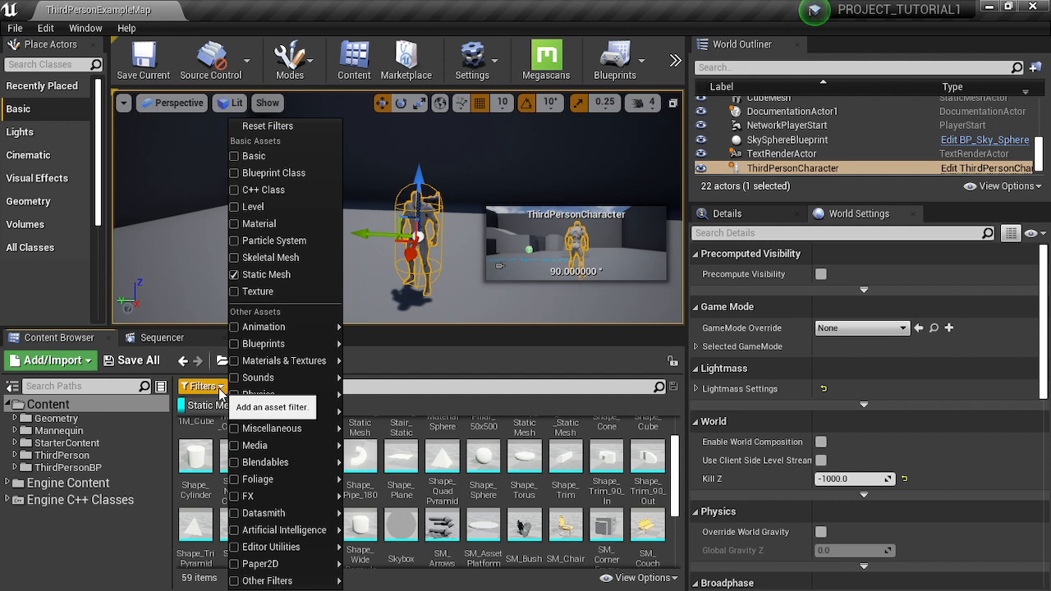
click(220, 393)
scroll(500, 509, down, 3)
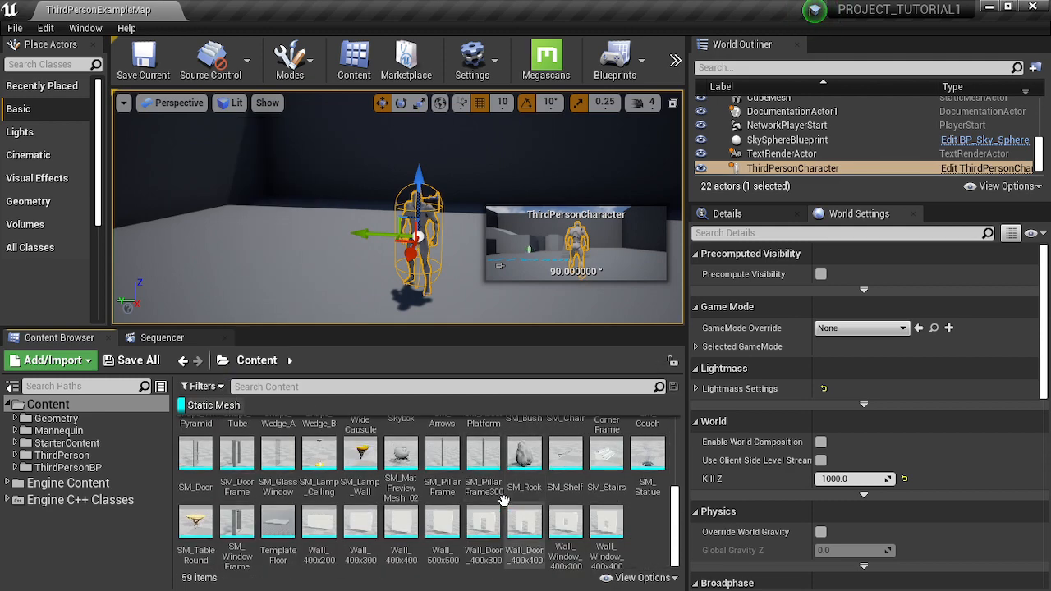
scroll(504, 501, up, 5)
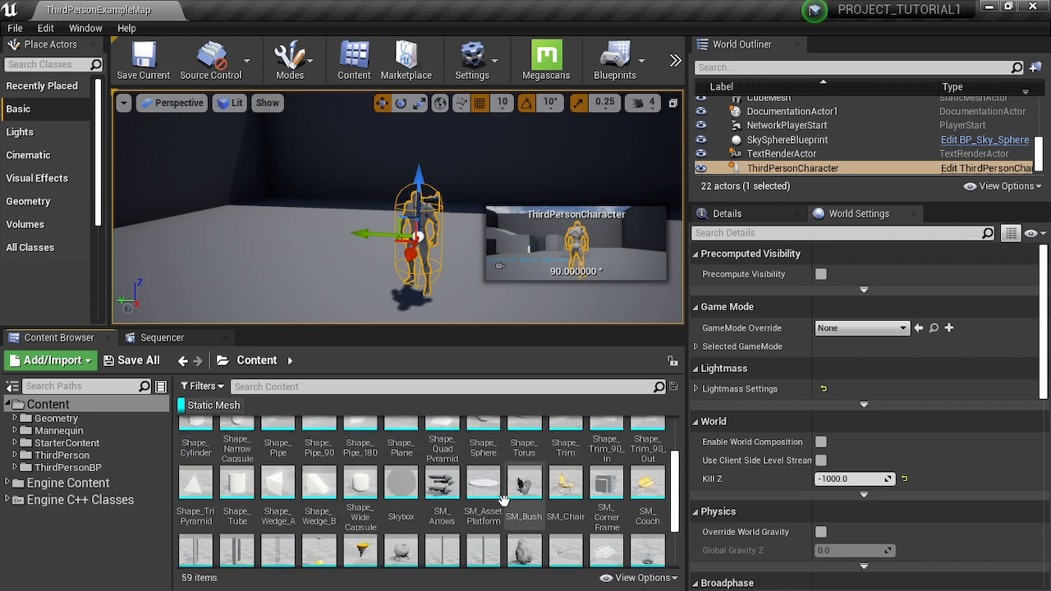
scroll(503, 501, up, 1)
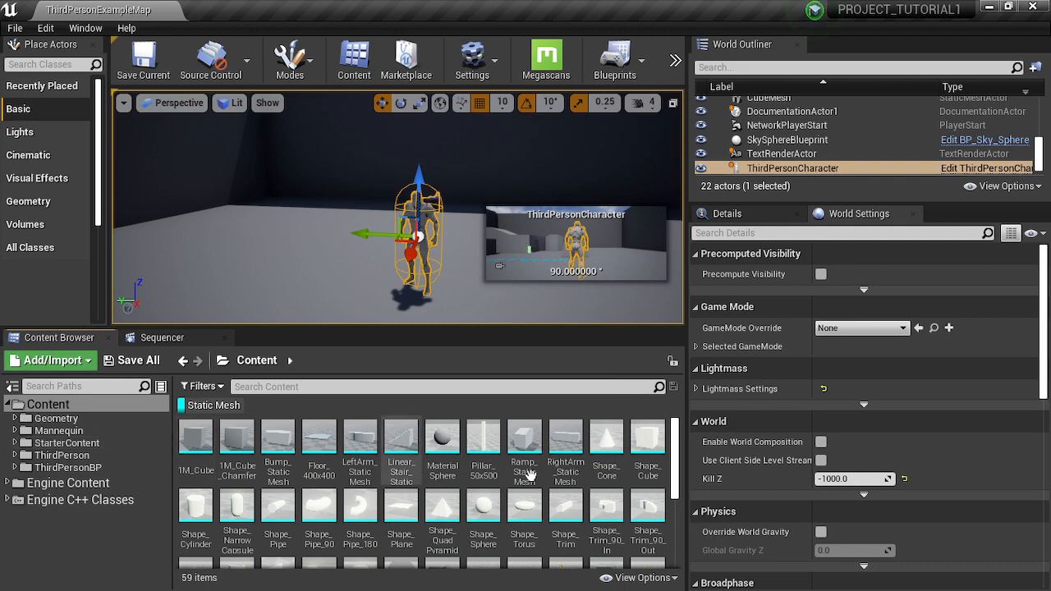
scroll(529, 473, down, 5)
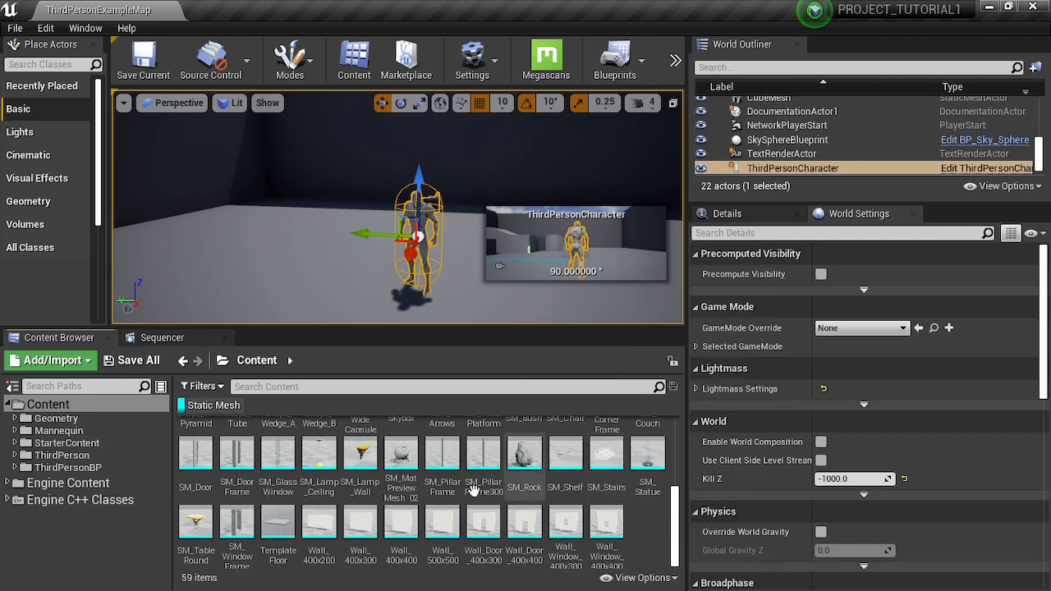
scroll(456, 492, up, 3)
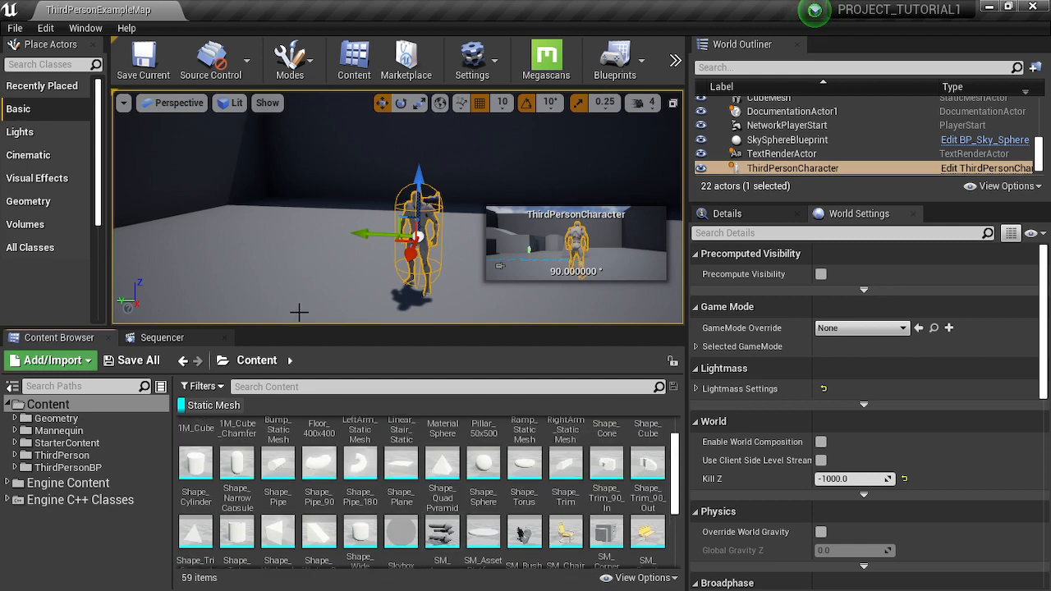
- Place the SM_Arrows static mesh in the level above the arena floor and slide it horizontally
drag(442, 532, 370, 187)
key(f)
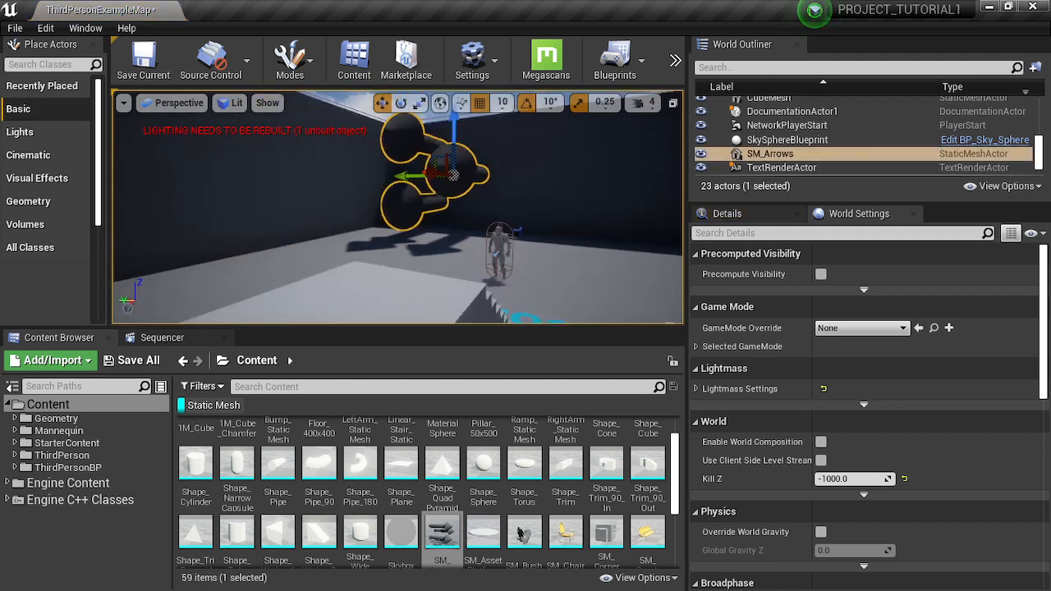
right_drag(397, 207, 409, 190)
right_drag(398, 207, 411, 250)
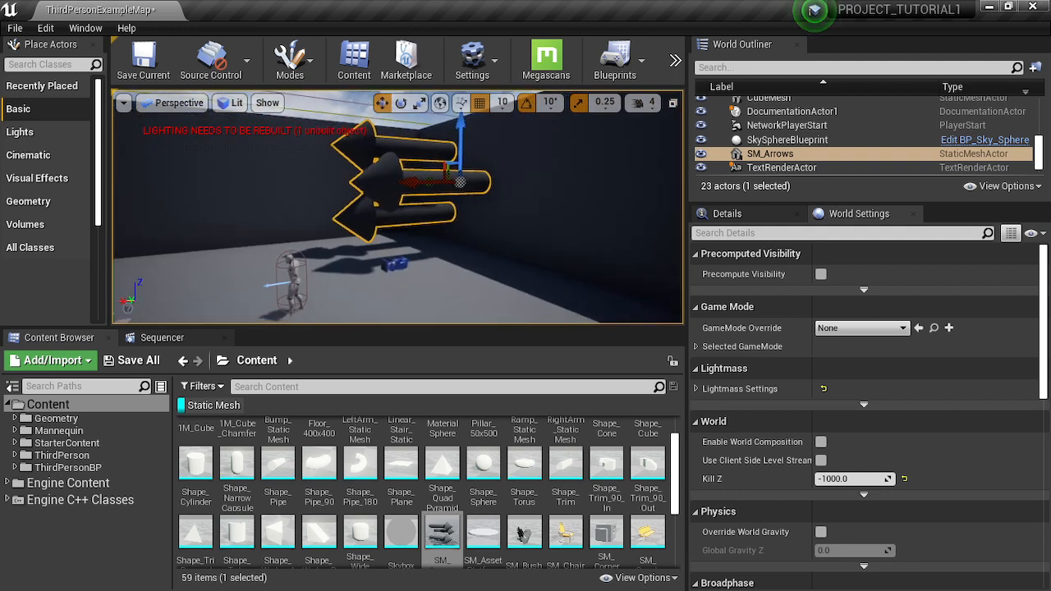
drag(404, 185, 321, 188)
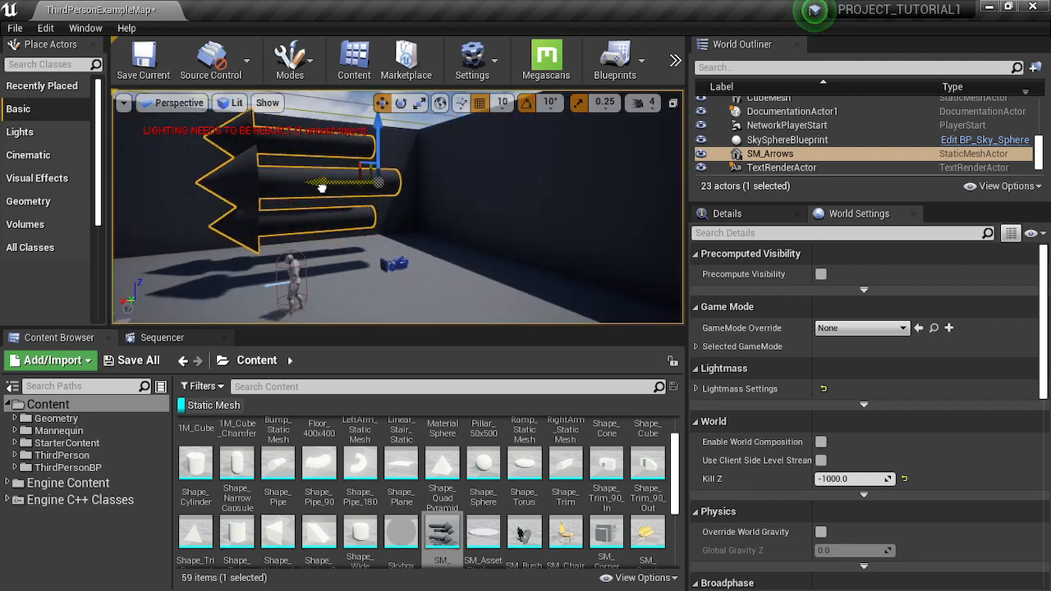
- Rotate the SM_Arrows mesh in the level until the arrows stand upright
right_drag(449, 253, 514, 288)
key(e)
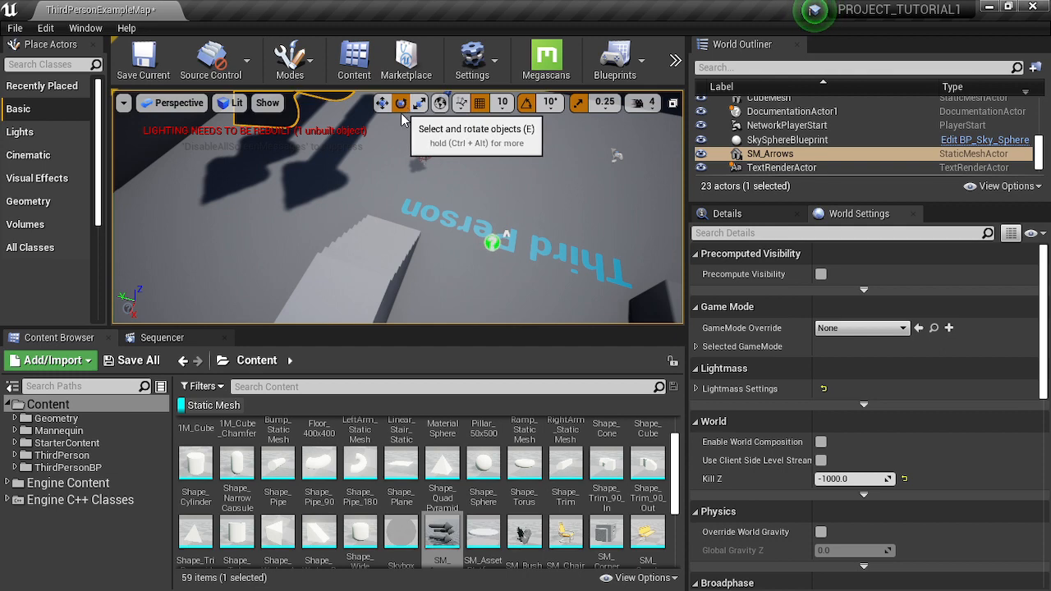
key(f)
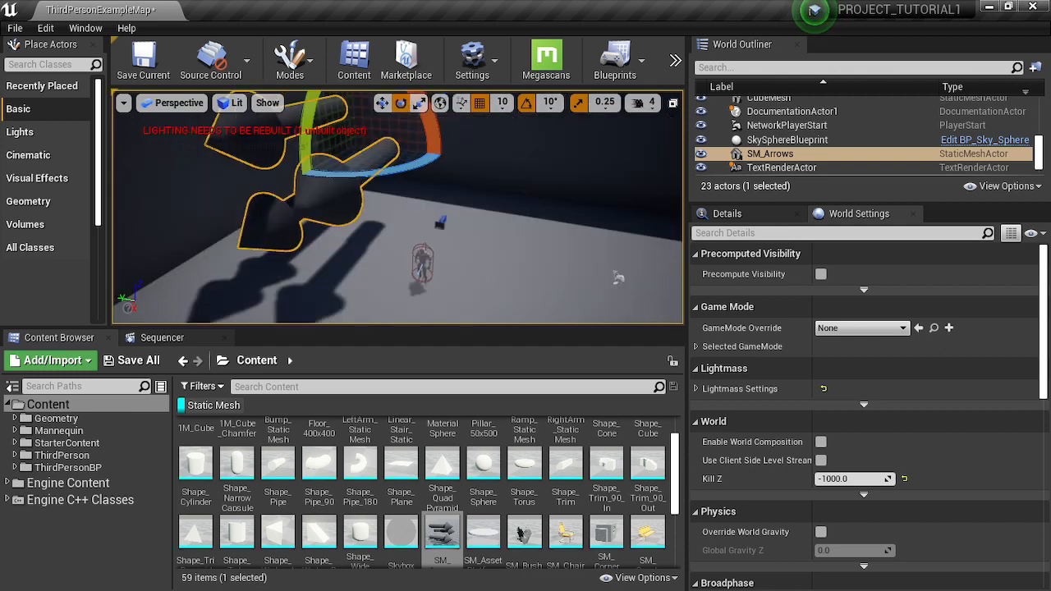
right_drag(351, 219, 350, 185)
drag(359, 224, 269, 265)
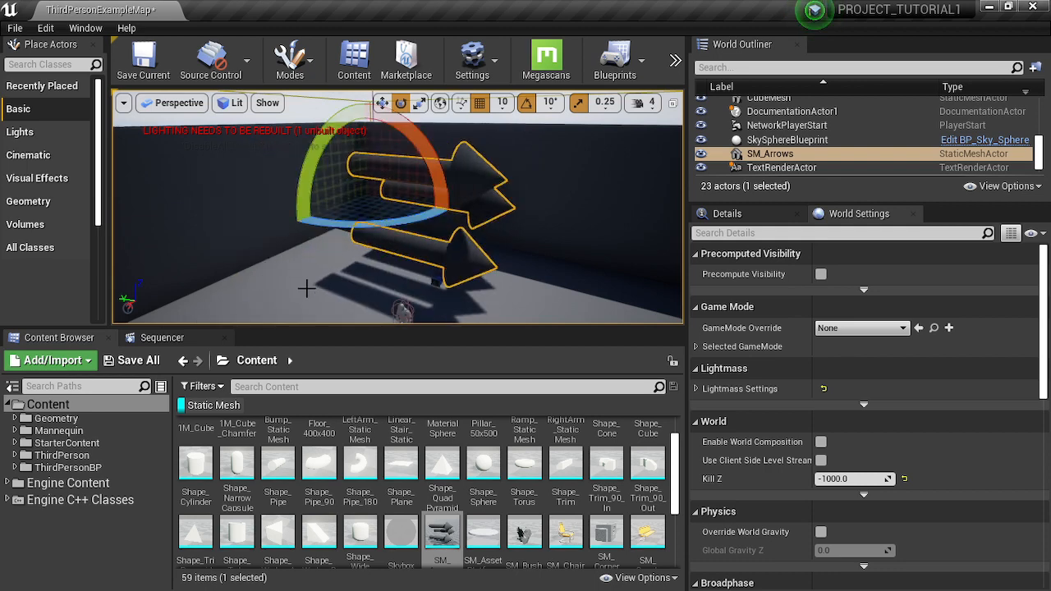
mouse_move(307, 288)
right_down()
mouse_move(382, 329)
mouse_move(350, 294)
mouse_move(303, 280)
right_up()
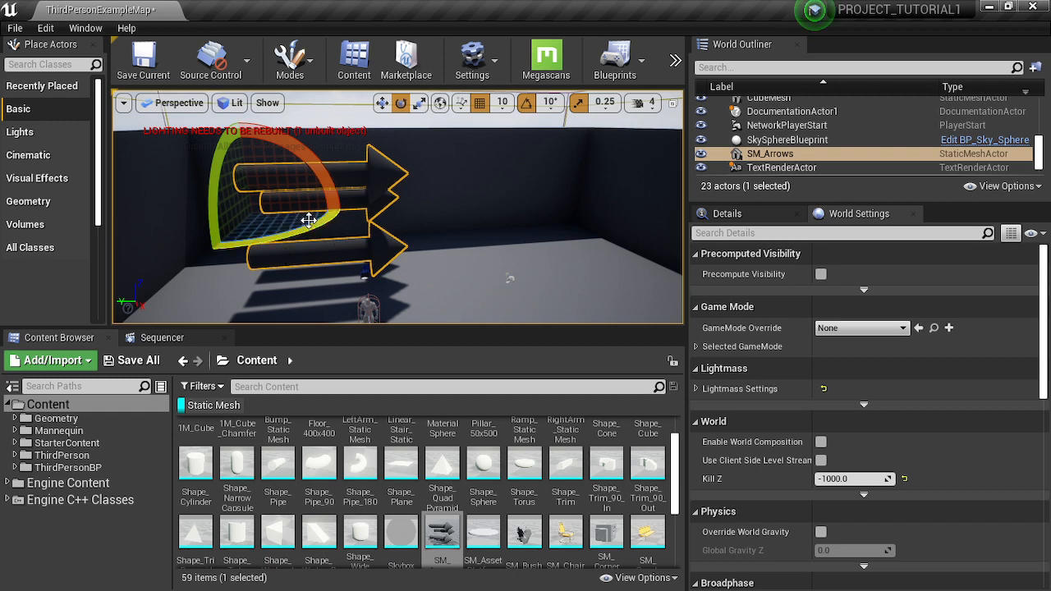
drag(308, 221, 291, 238)
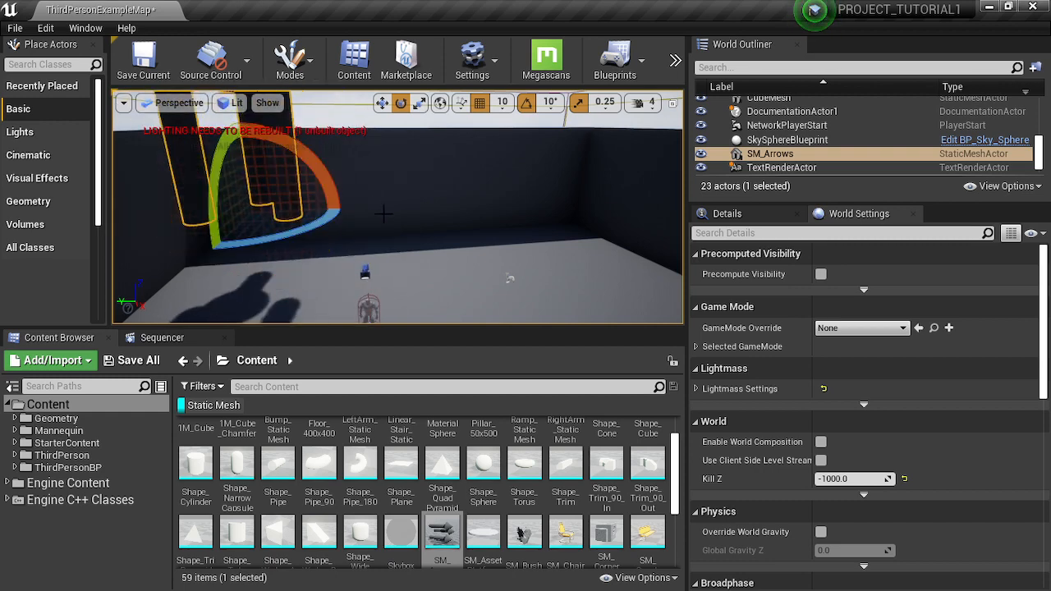
- Move the upright SM_Arrows mesh across the arena toward the player start
key(w)
drag(216, 218, 432, 207)
right_drag(433, 206, 620, 202)
right_drag(418, 254, 450, 300)
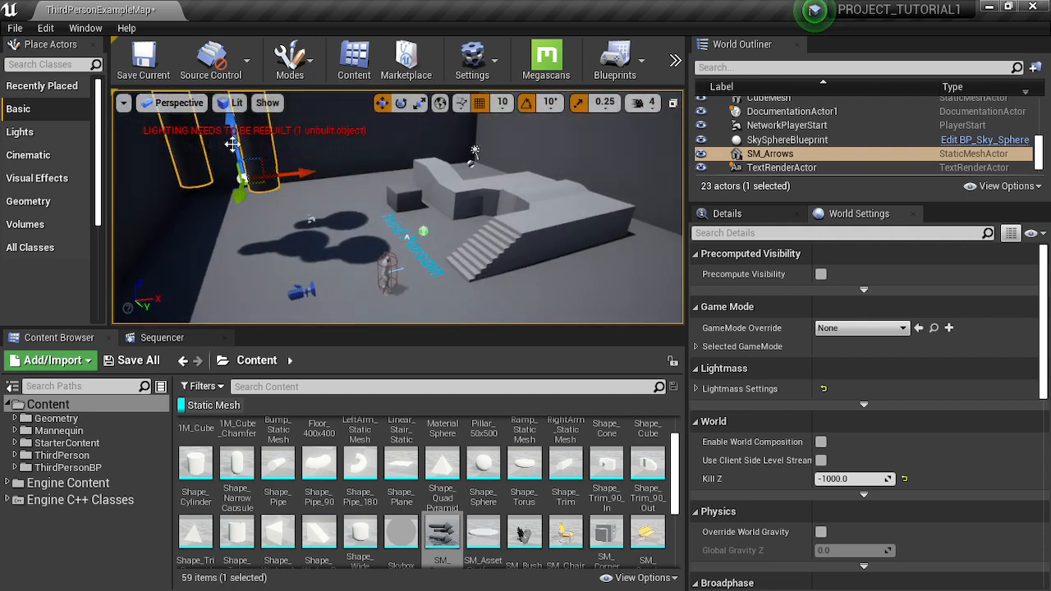
- Lower the upright SM_Arrows mesh toward the arena floor
drag(232, 145, 263, 214)
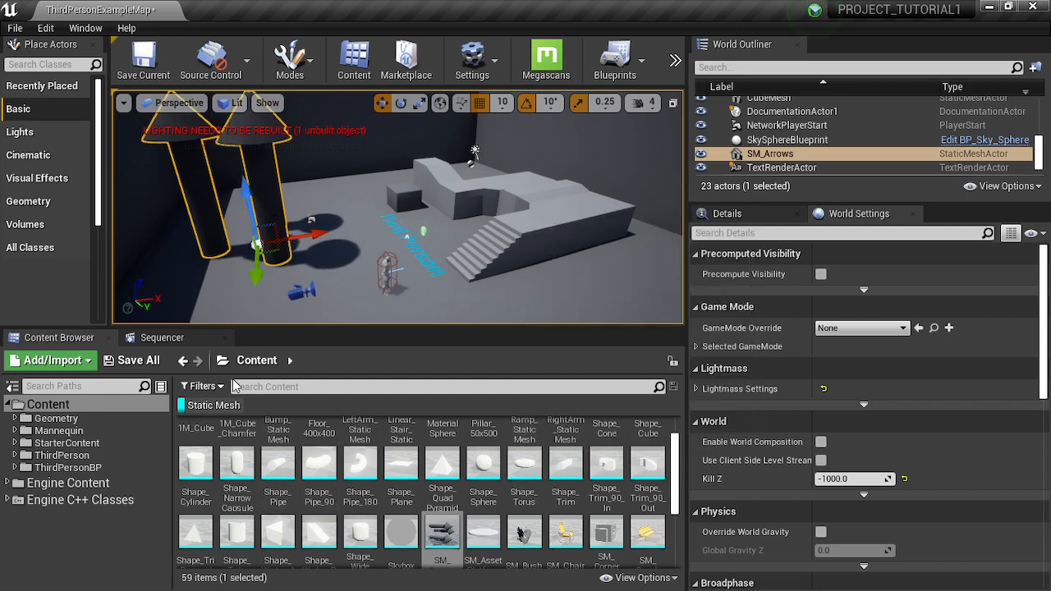
click(206, 386)
click(210, 387)
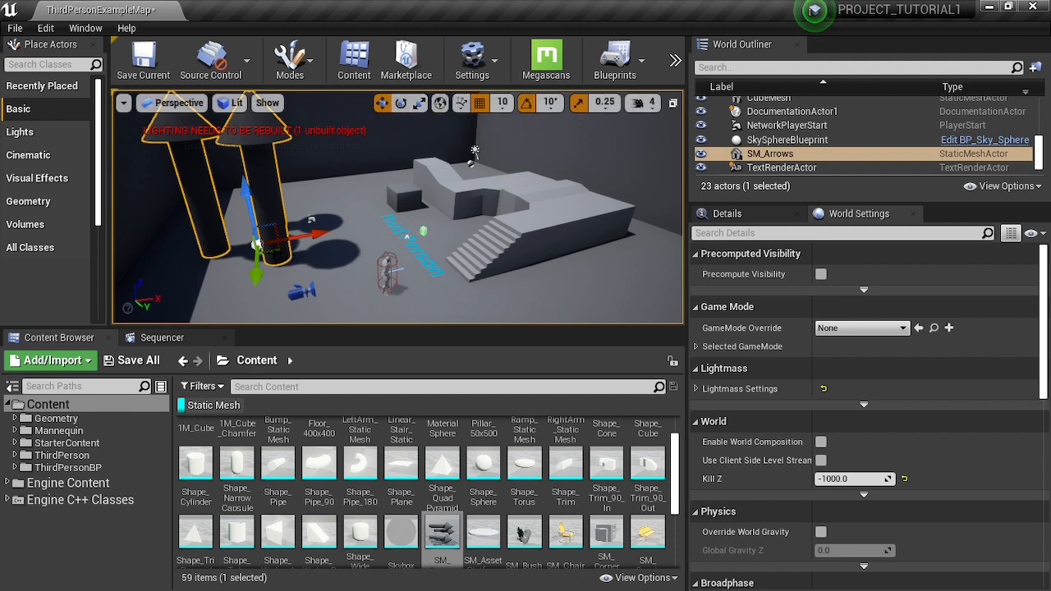
- Scale up the SM_Arrows mesh so its three arrows become large, thick columns standing inside the arena
key(r)
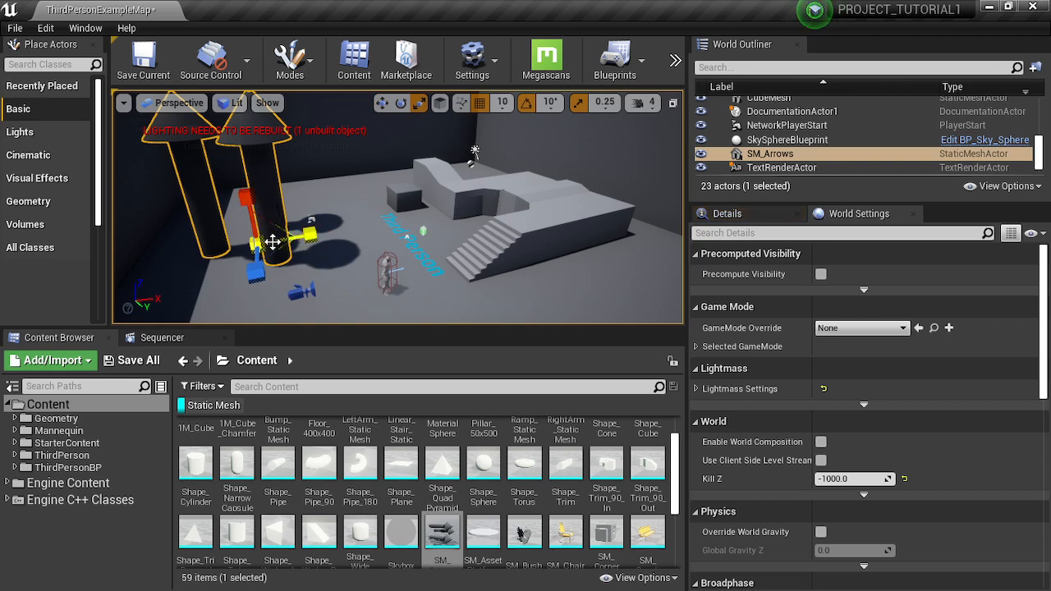
mouse_move(360, 217)
right_down()
mouse_move(341, 160)
mouse_move(345, 222)
mouse_move(360, 217)
right_up()
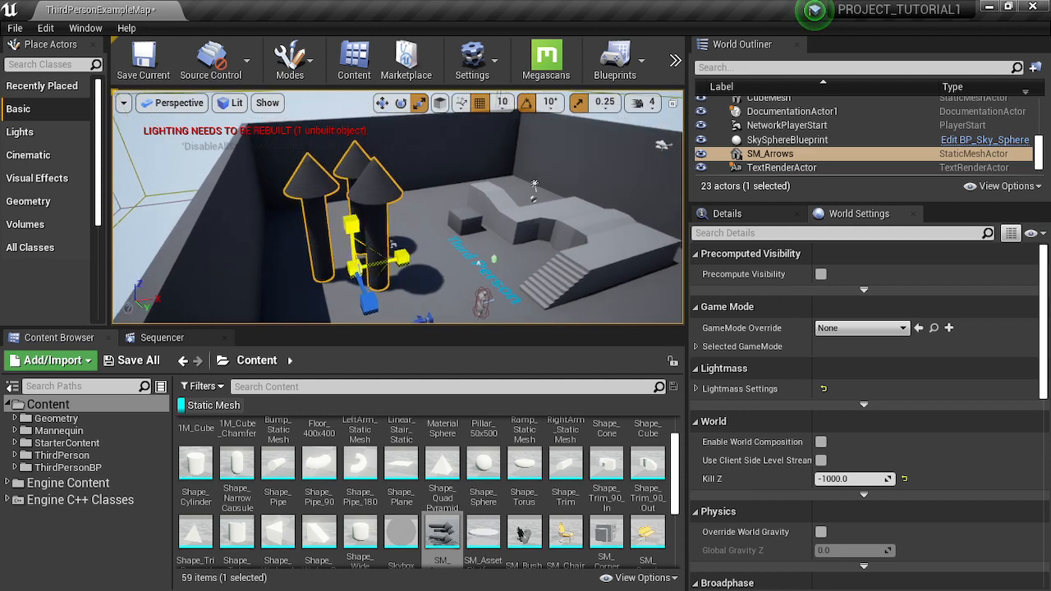
drag(365, 251, 404, 213)
right_drag(365, 251, 242, 231)
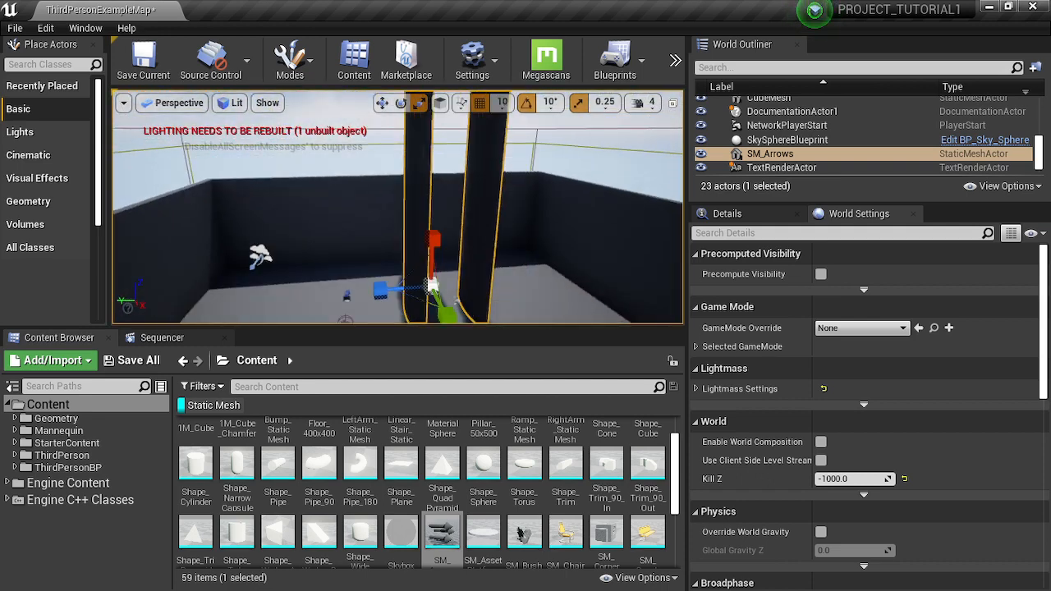
right_drag(473, 193, 484, 214)
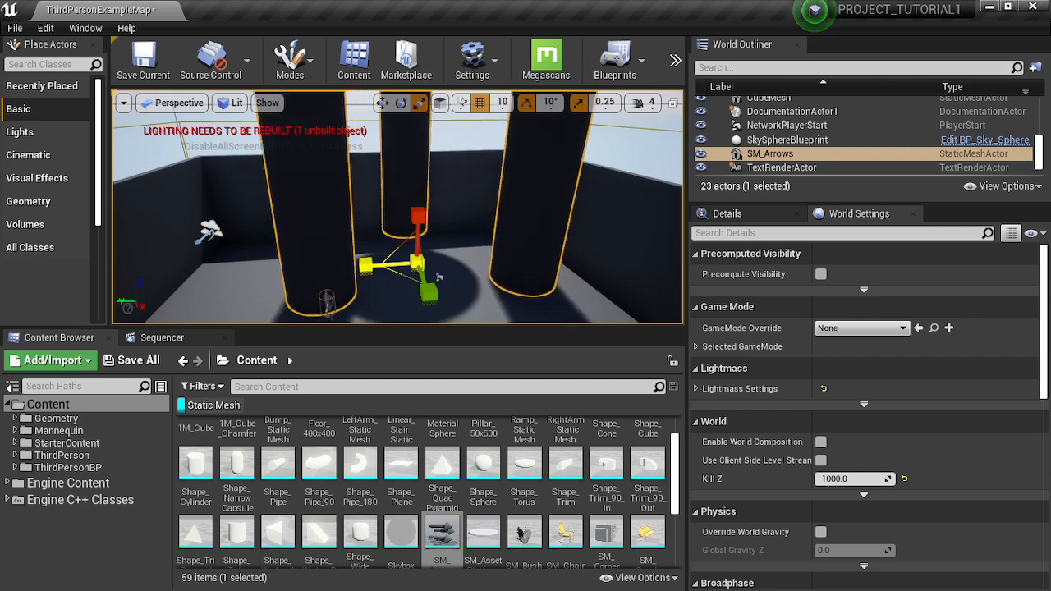
right_drag(483, 261, 660, 248)
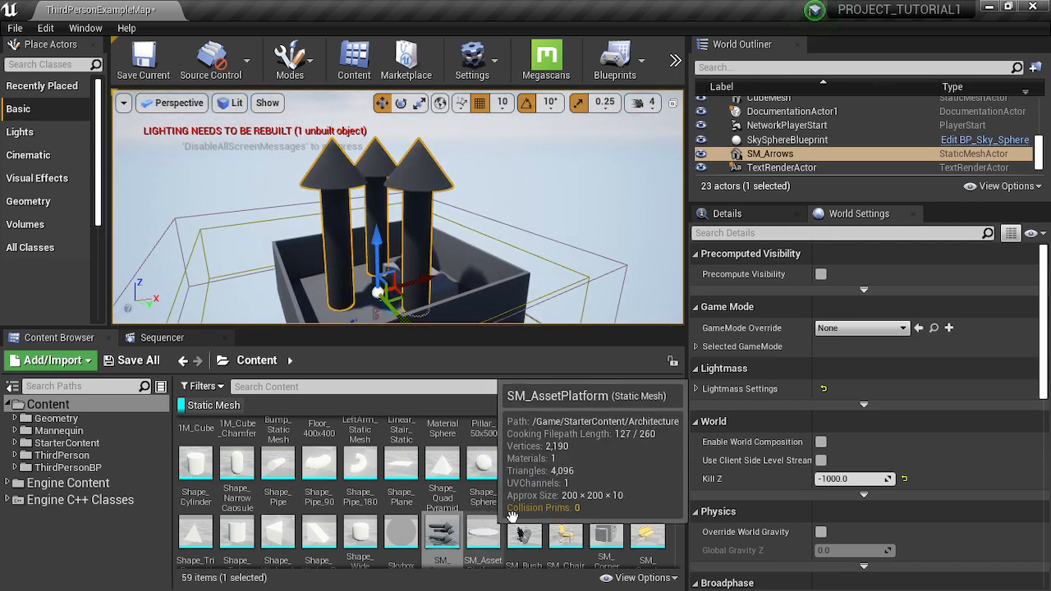
- Place the SM_PillarFrame static mesh in the level and move it horizontally inside the arena walls
scroll(519, 479, down, 2)
scroll(519, 479, down, 1)
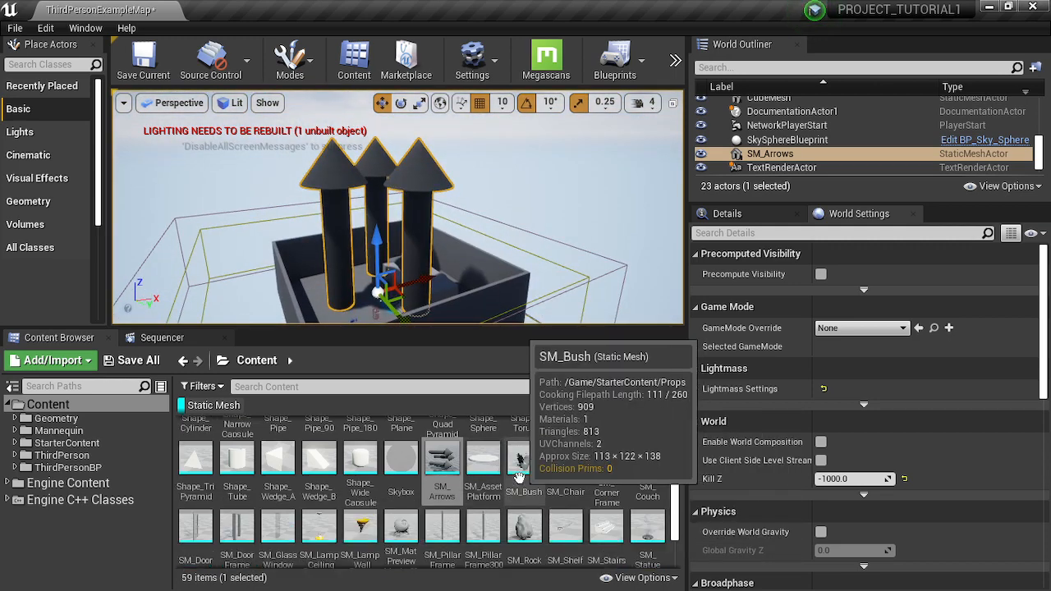
drag(442, 530, 485, 251)
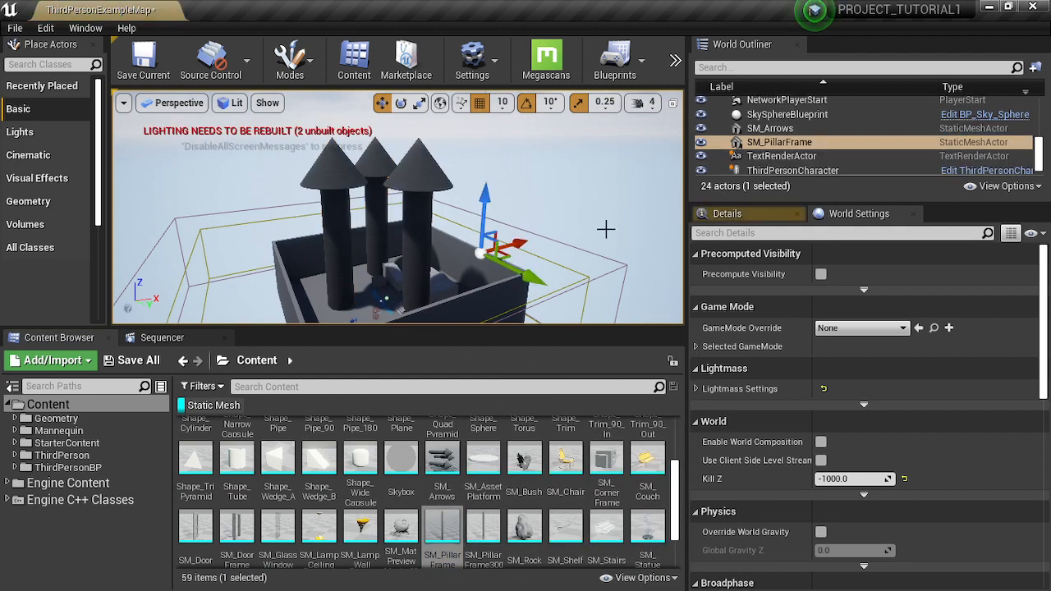
right_drag(605, 227, 587, 271)
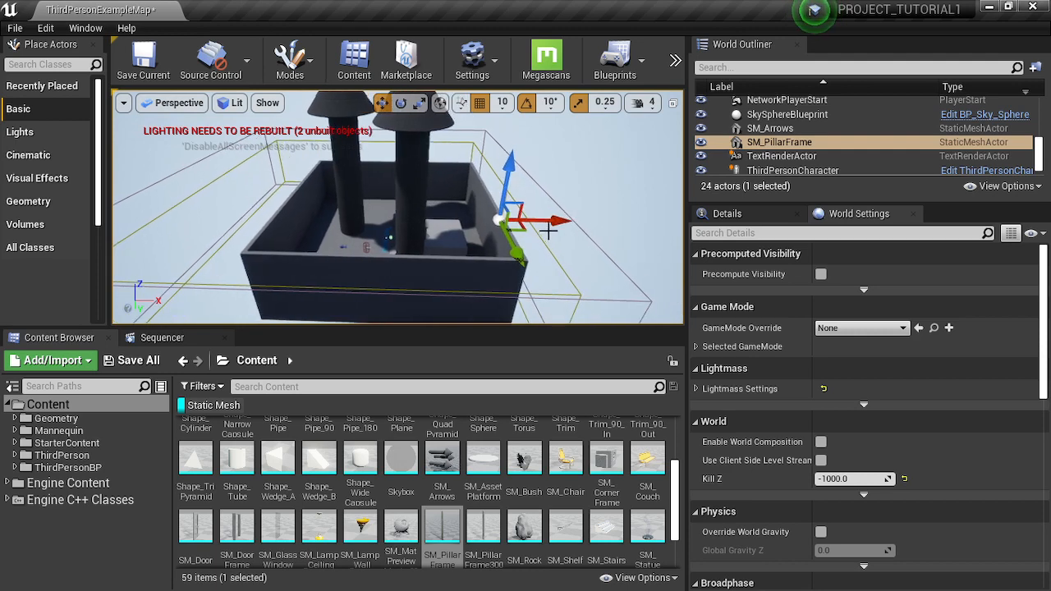
drag(551, 222, 367, 198)
right_drag(412, 221, 604, 244)
mouse_move(406, 241)
right_down()
mouse_move(390, 236)
mouse_move(412, 201)
mouse_move(406, 241)
right_up()
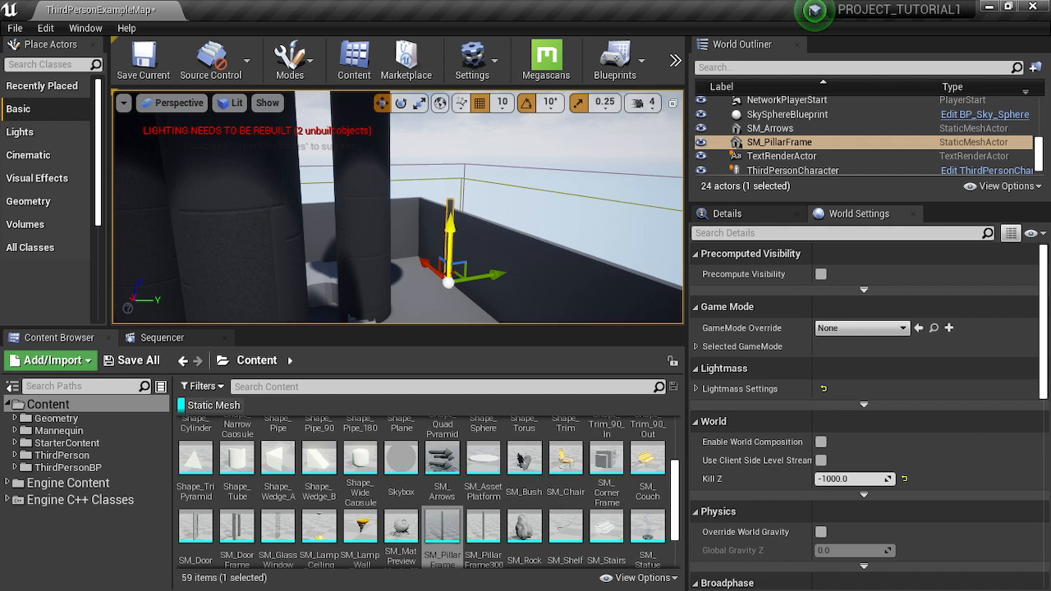
- Duplicate the SM_PillarFrame mesh twice along the vertical axis, stacking one copy above and one below the original
alt+drag(449, 231, 454, 212)
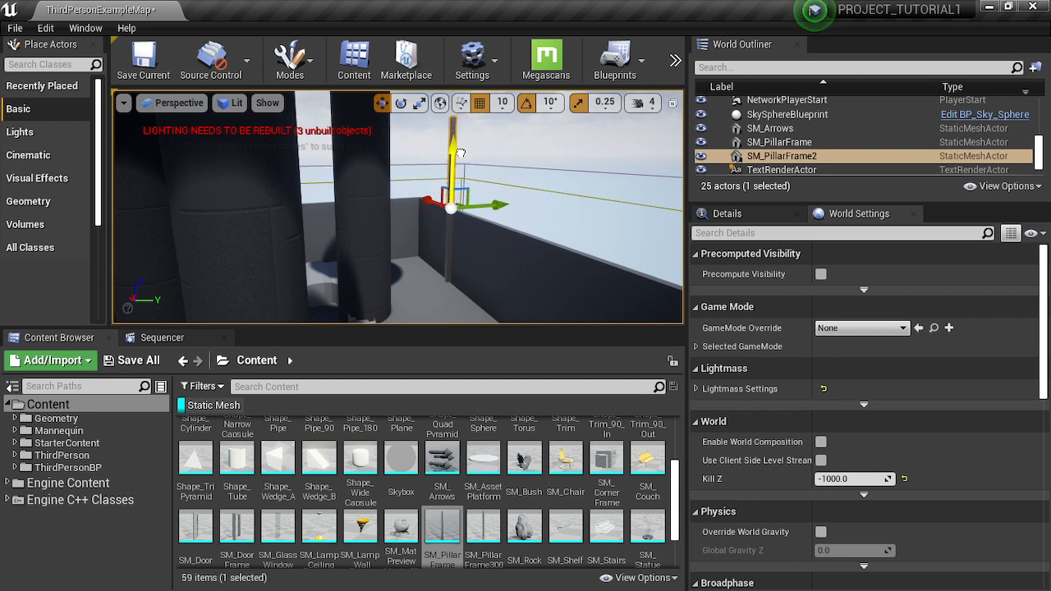
right_drag(452, 214, 333, 210)
right_drag(559, 198, 507, 208)
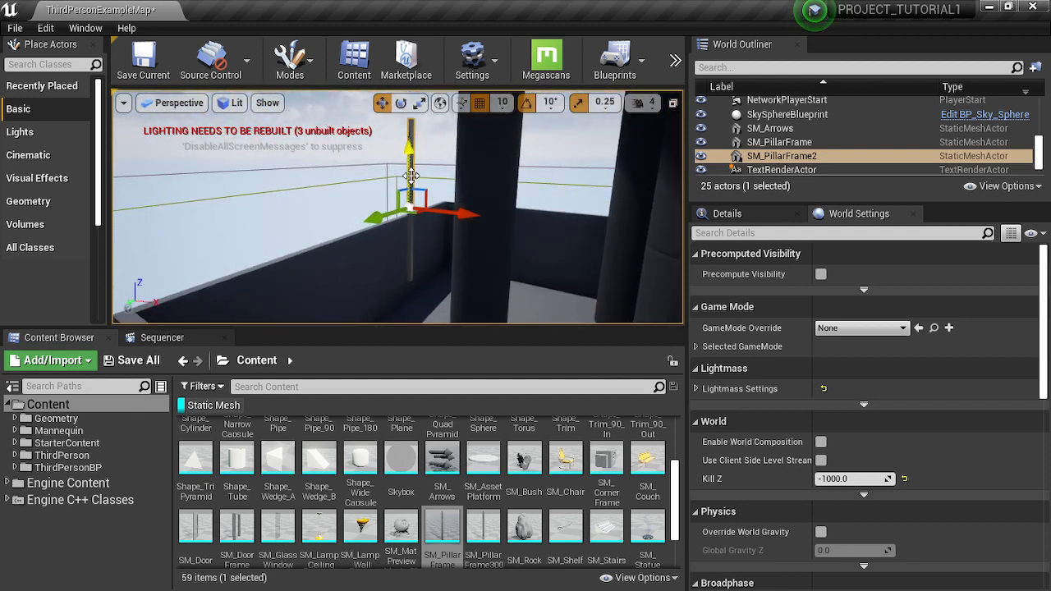
alt+drag(411, 175, 408, 297)
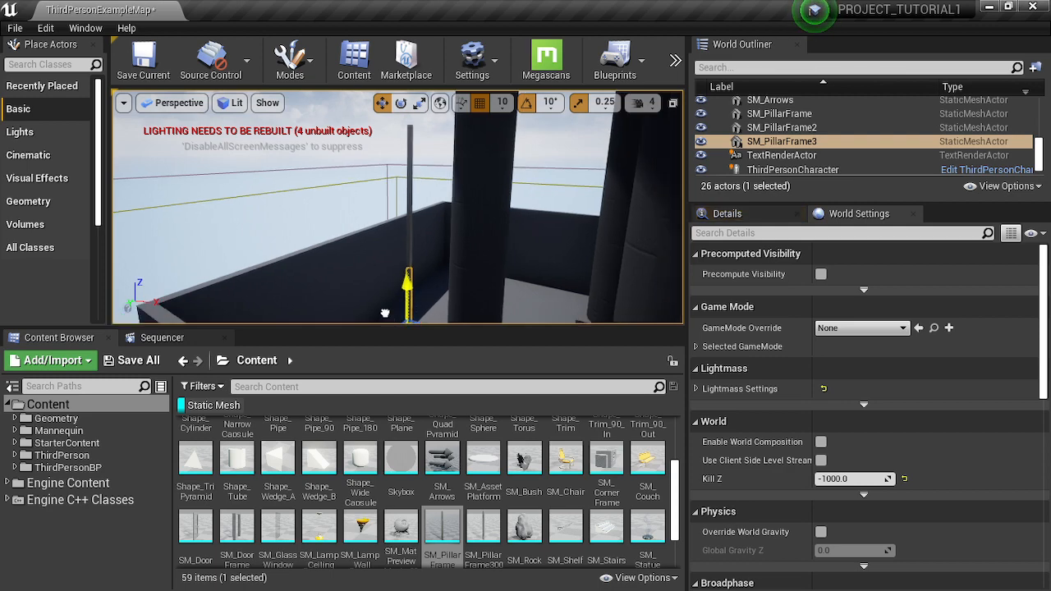
right_drag(496, 273, 443, 255)
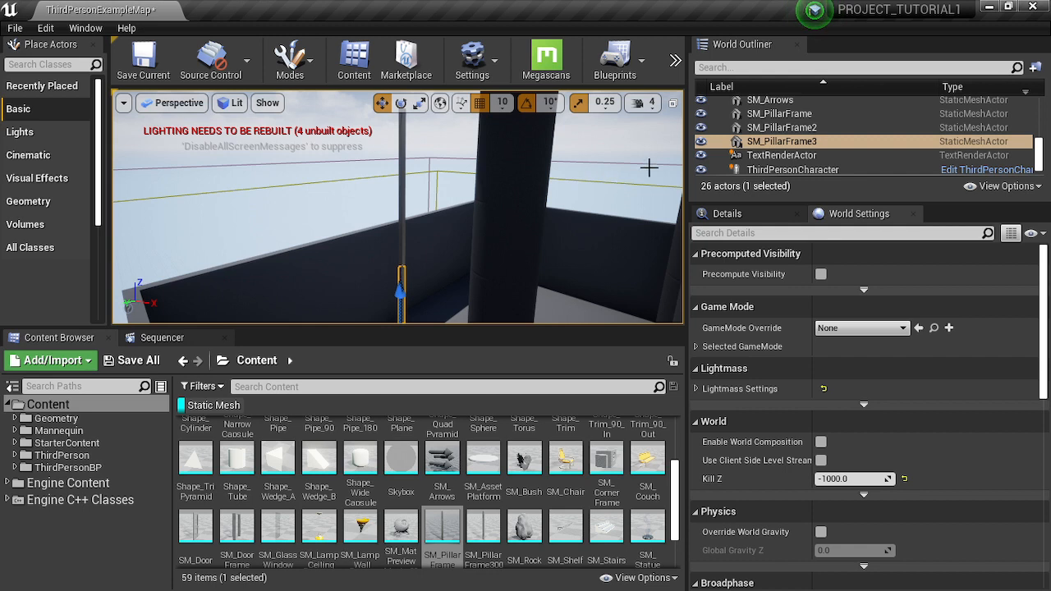
- Group SM_PillarFrame, SM_PillarFrame2 and SM_PillarFrame3 together
ctrl+click(801, 129)
ctrl+click(780, 114)
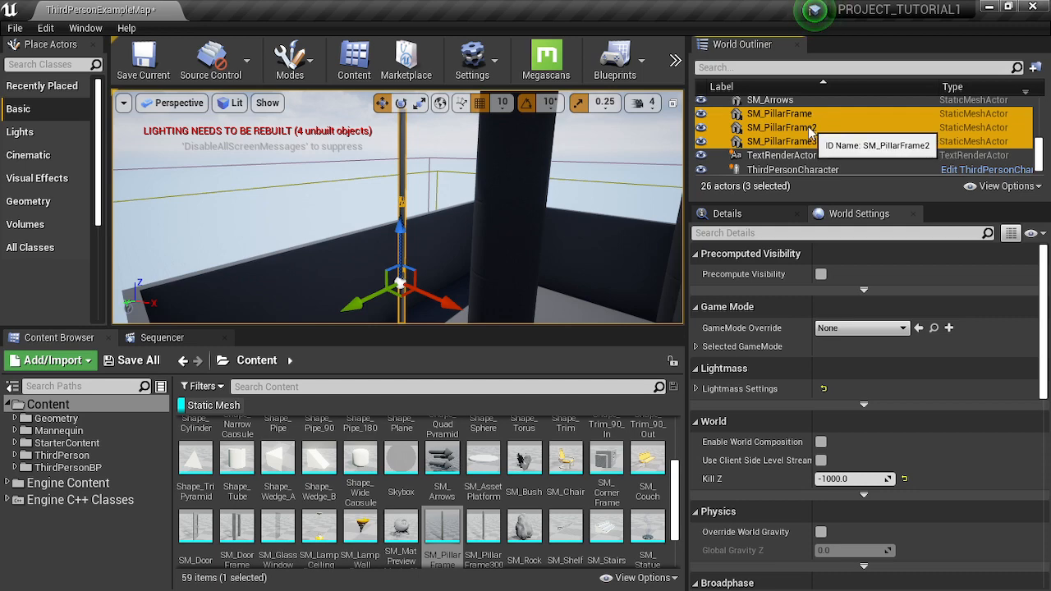
right_click(810, 128)
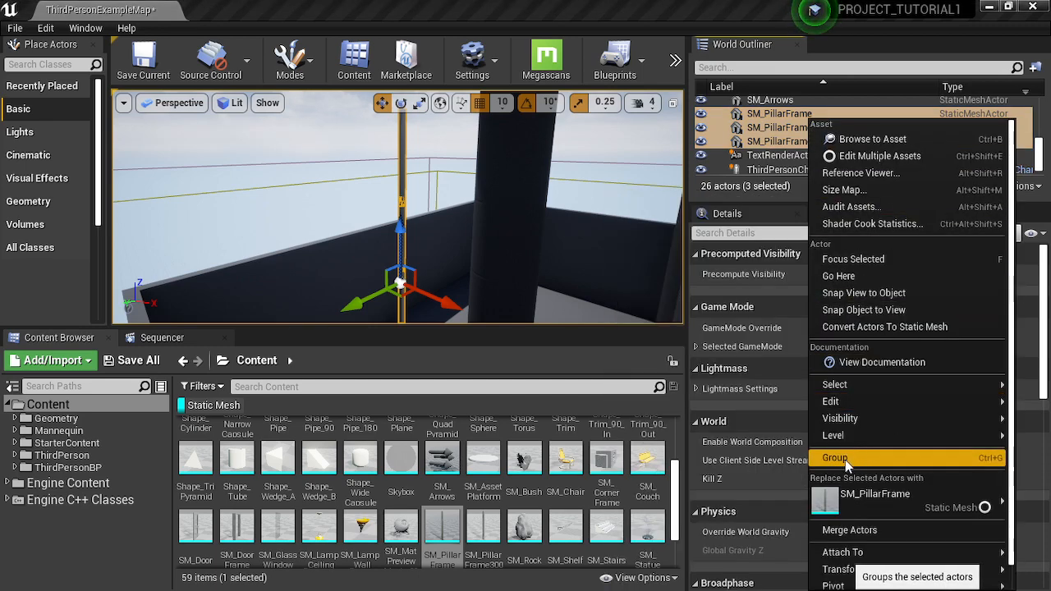
click(845, 460)
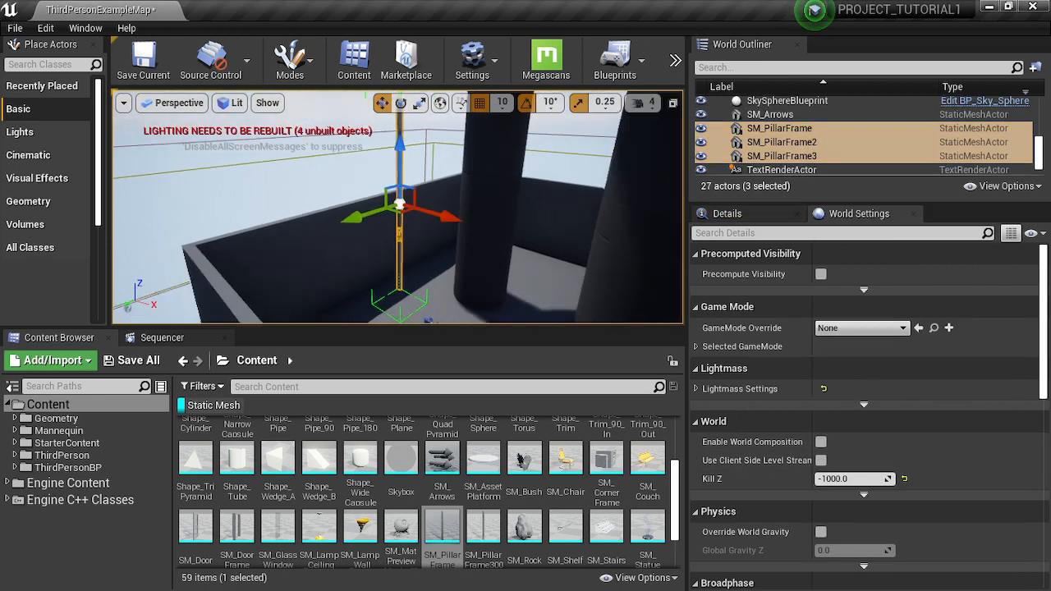
- Raise the grouped pillar frames slightly and rotate the group until it lies horizontally
mouse_move(602, 246)
right_down()
mouse_move(618, 247)
mouse_move(603, 246)
right_up()
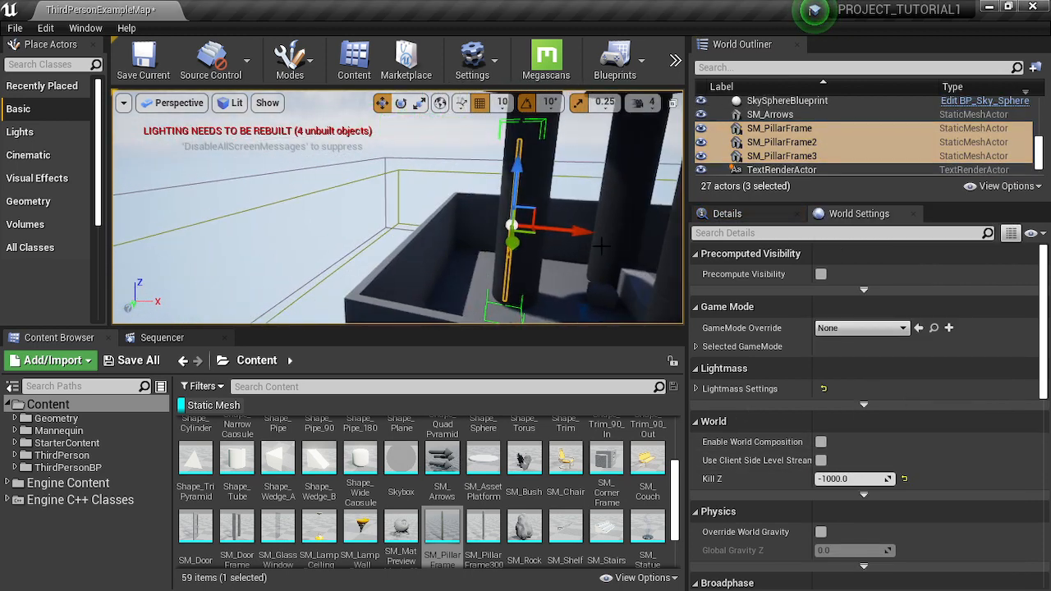
mouse_move(521, 188)
mouse_down()
mouse_move(530, 135)
mouse_move(526, 169)
mouse_up()
key(e)
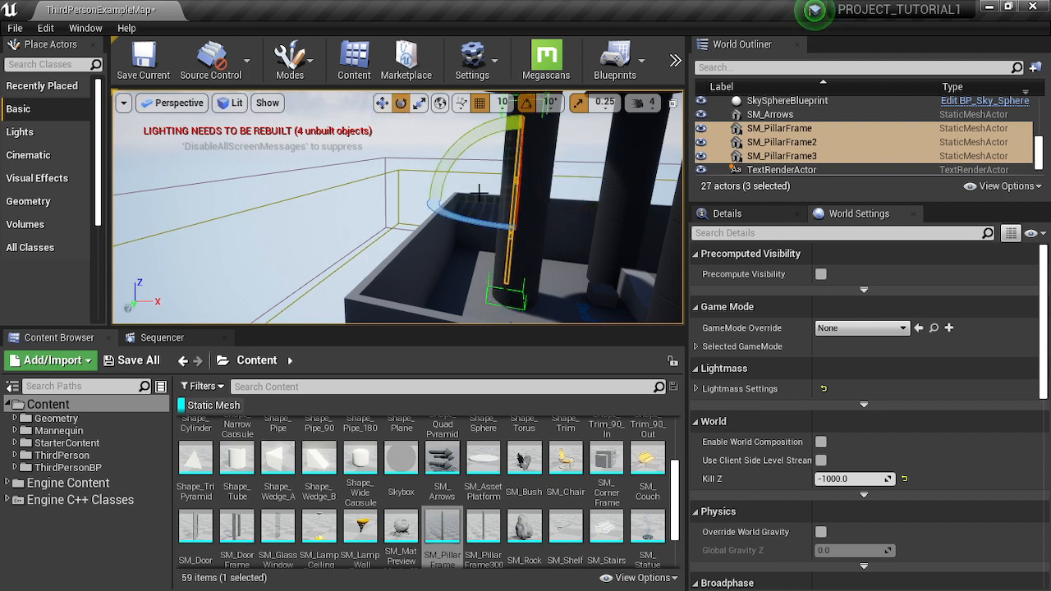
drag(464, 148, 405, 203)
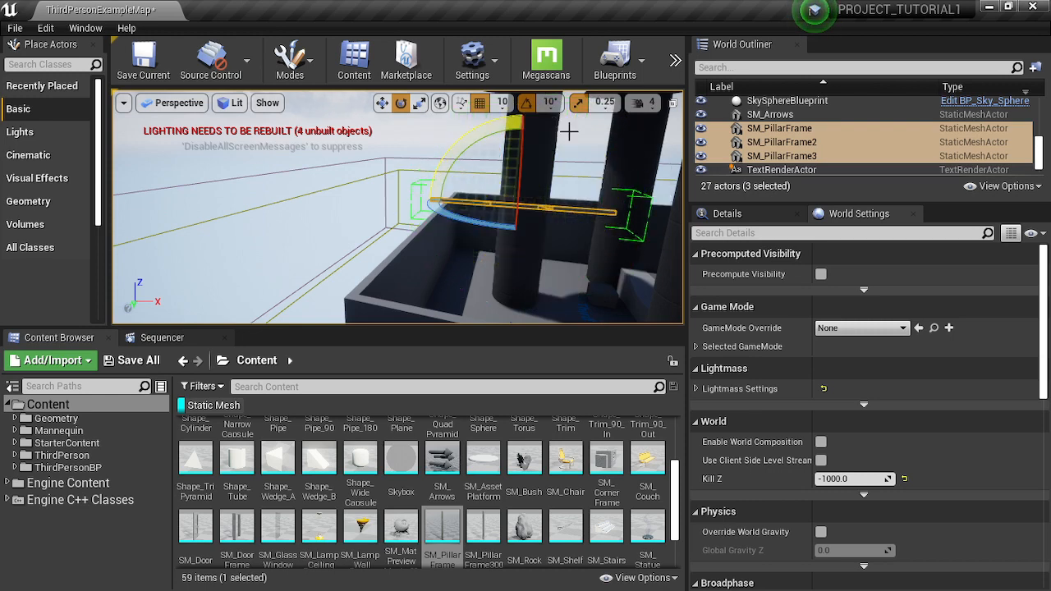
- Lower the horizontal pillar group between the arrow columns and slide it along its length near the player character
right_drag(575, 205, 436, 236)
key(w)
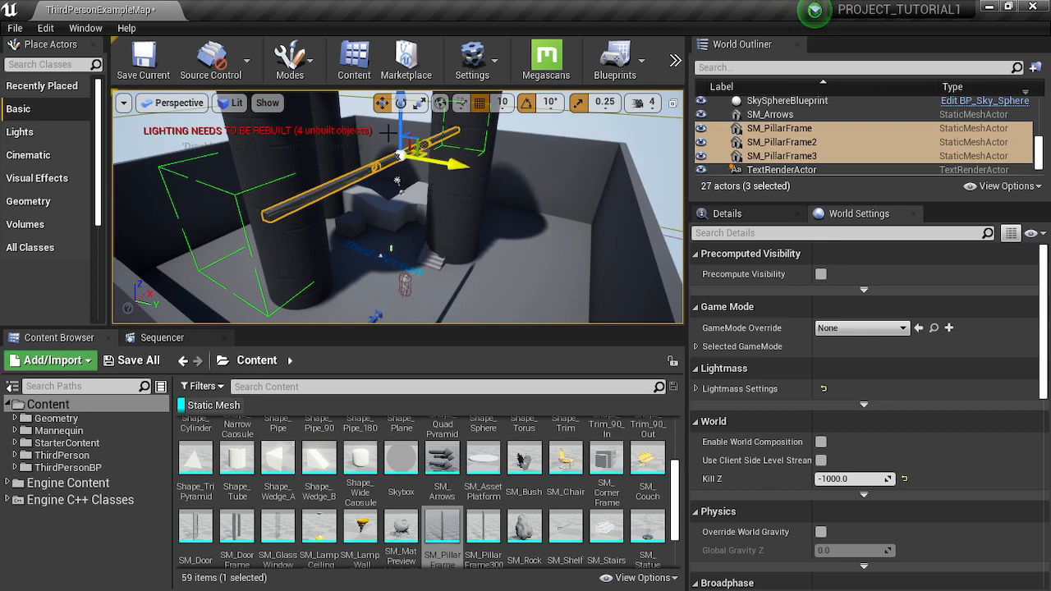
drag(399, 124, 412, 294)
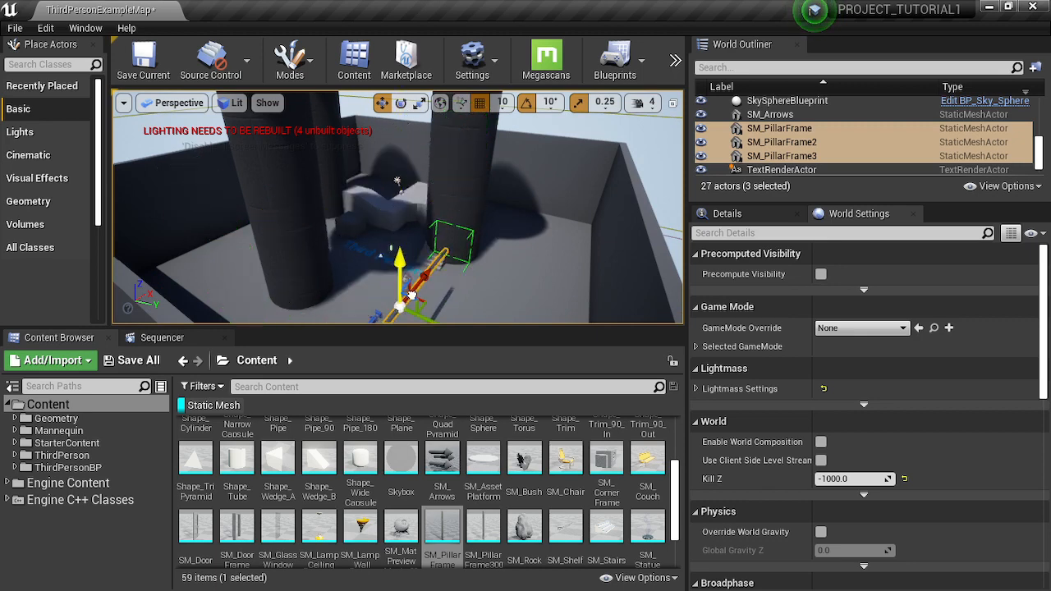
right_drag(531, 286, 555, 271)
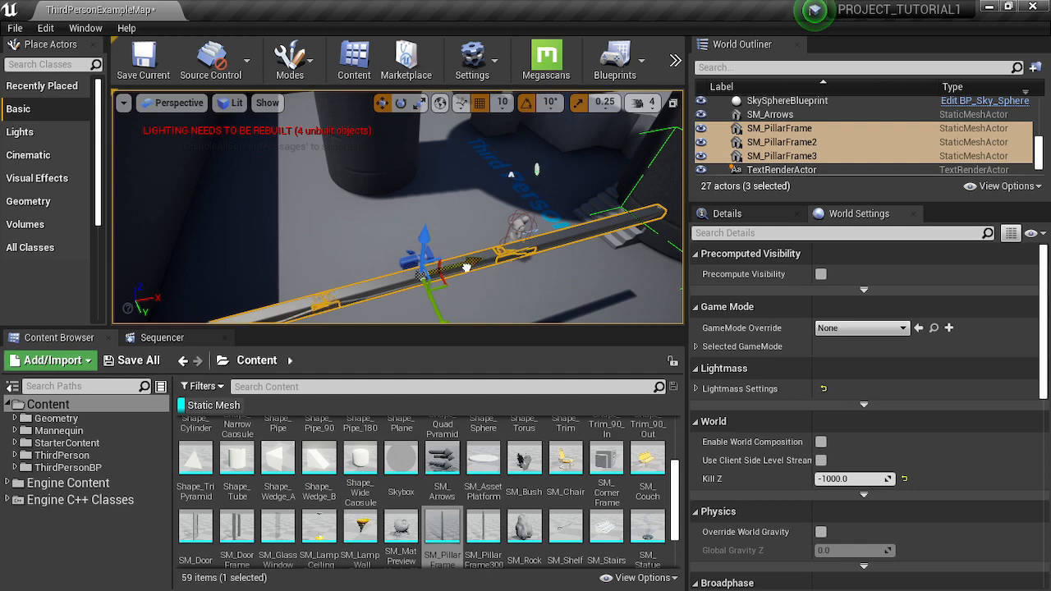
drag(467, 267, 515, 244)
right_drag(515, 244, 604, 222)
mouse_move(491, 192)
right_down()
mouse_move(471, 219)
mouse_move(491, 192)
right_up()
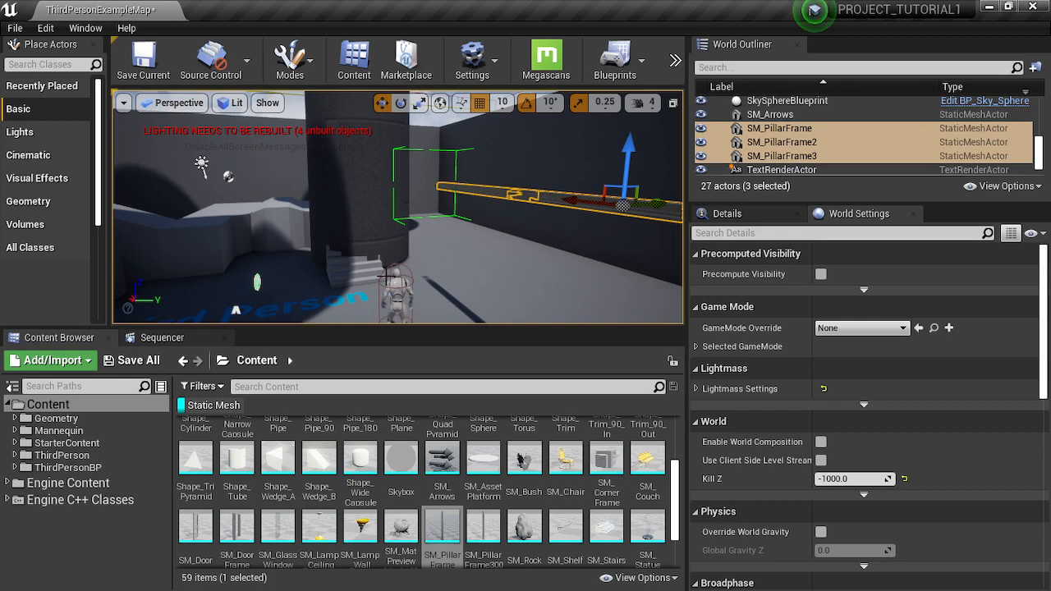
- Play-test the level, running the character around the columns, over the ramp blocks and past the pillar shadow, and stop the session
right_drag(386, 277, 527, 226)
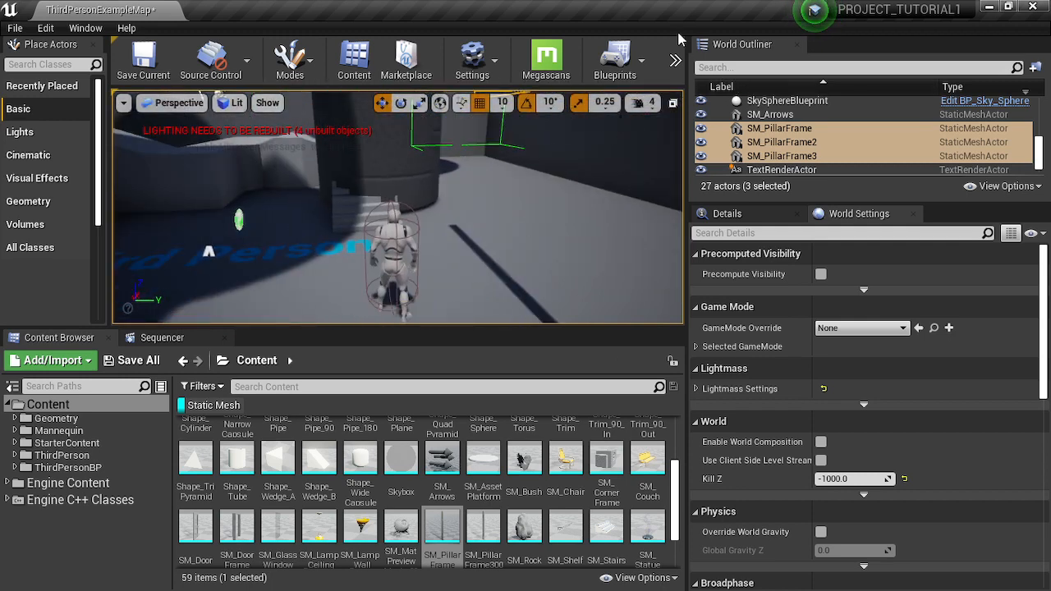
click(675, 61)
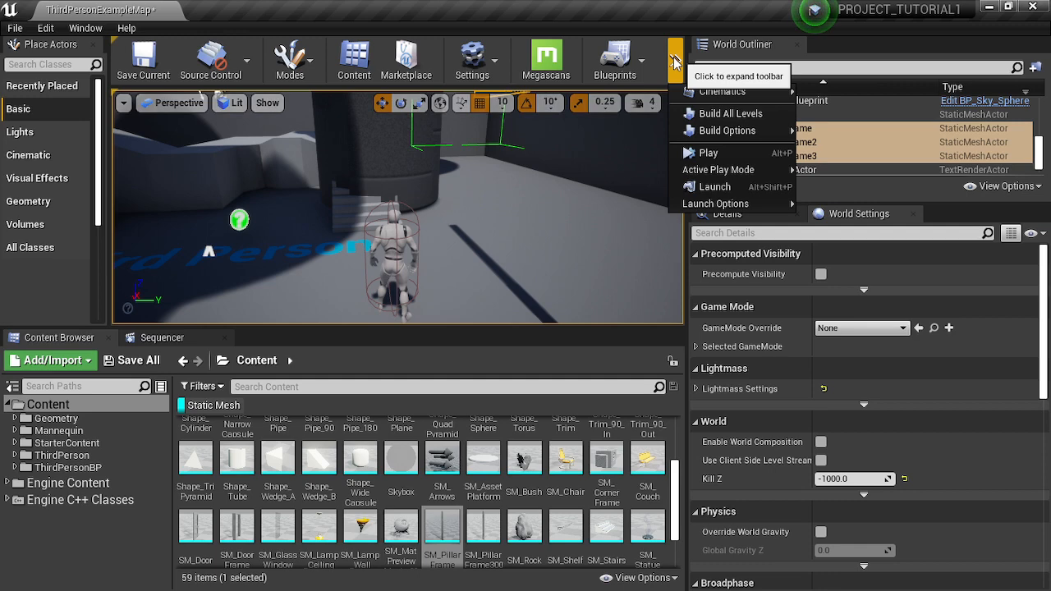
click(717, 155)
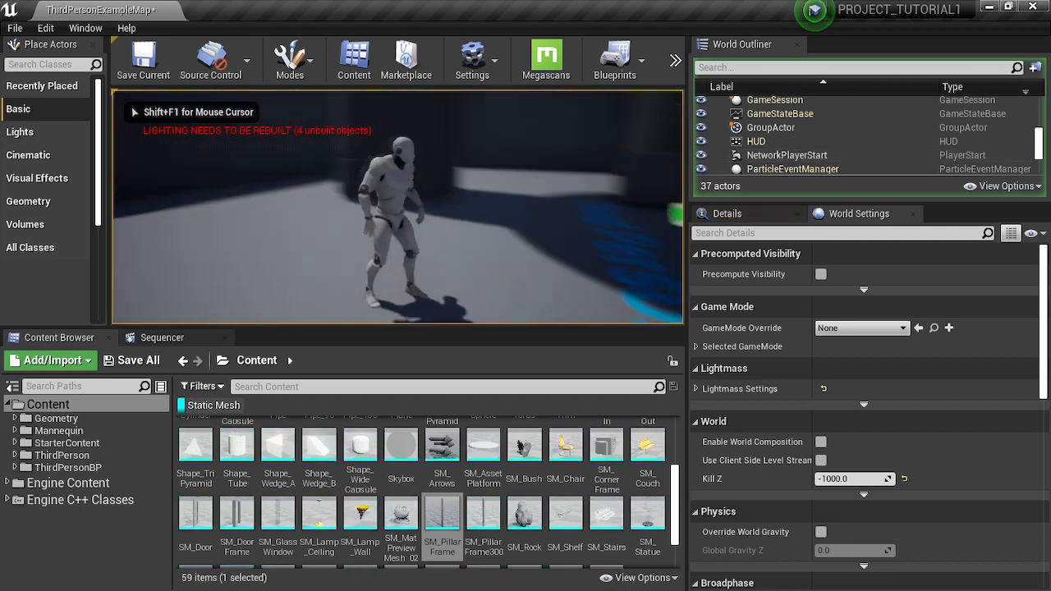
key(w)
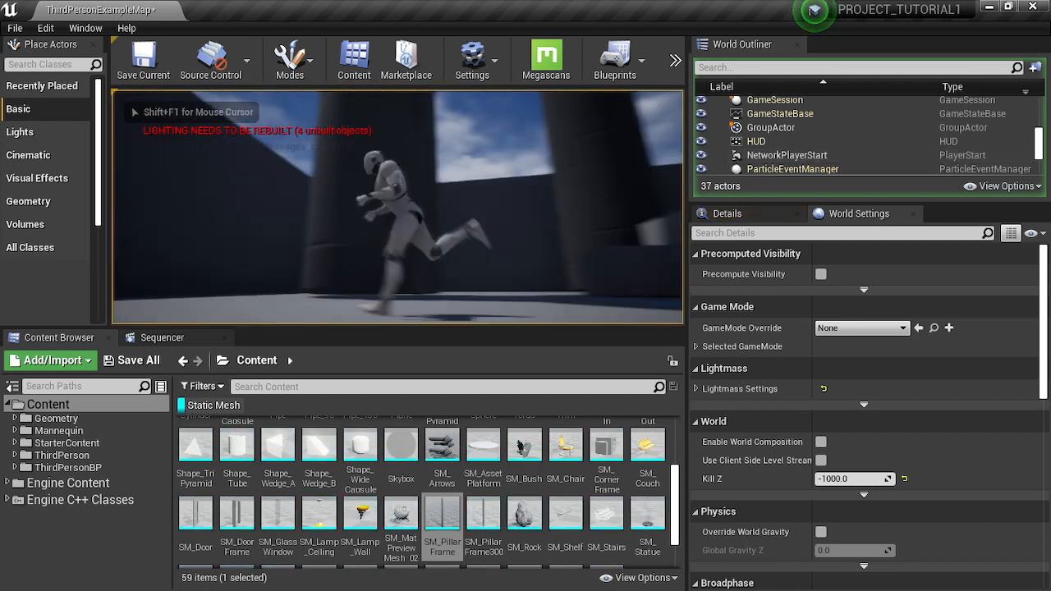
key(w)
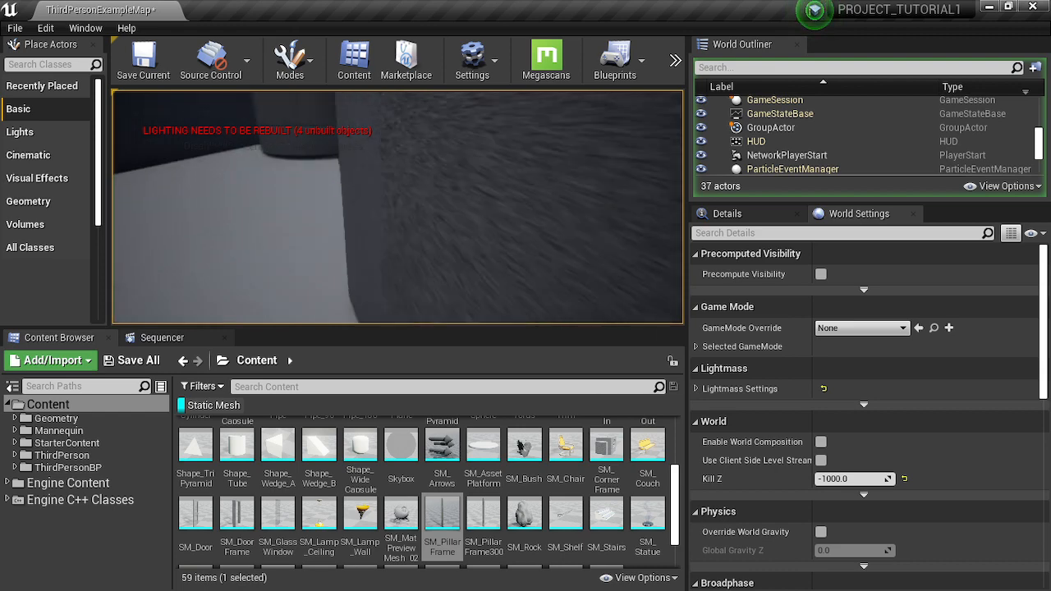
key(w)
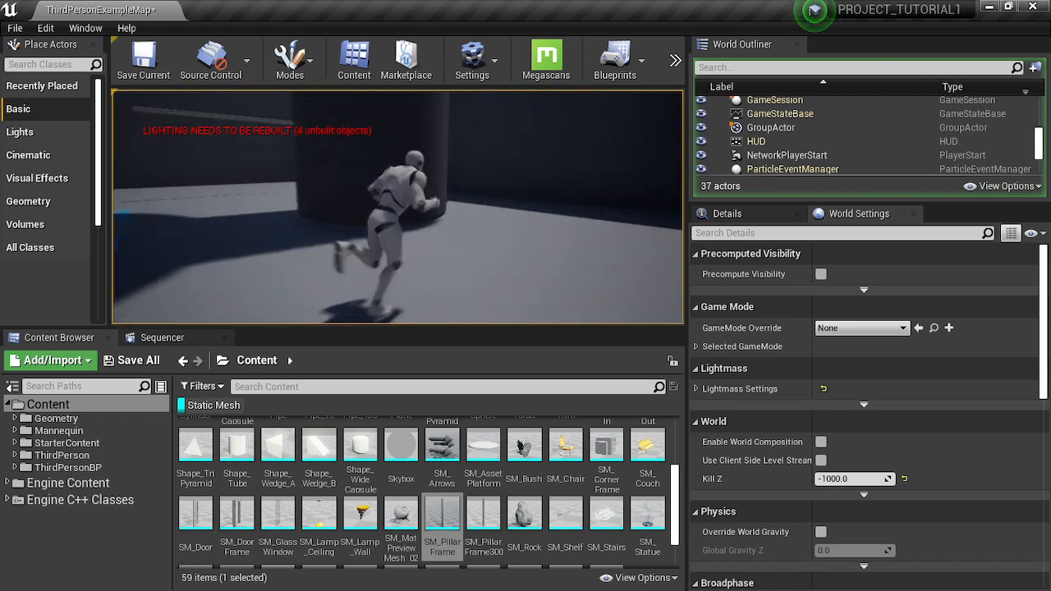
key(w)
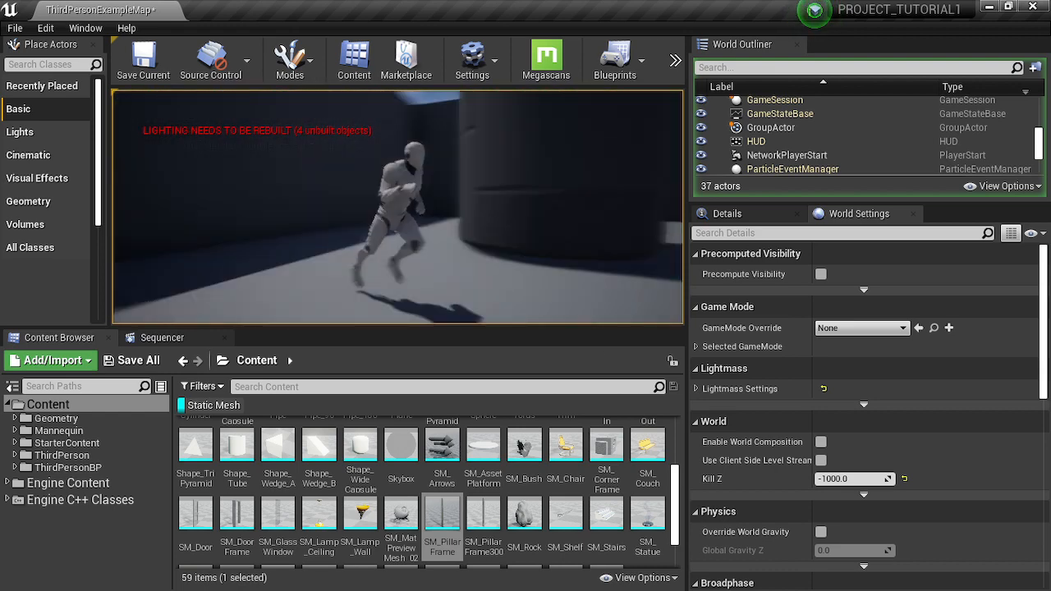
key(w)
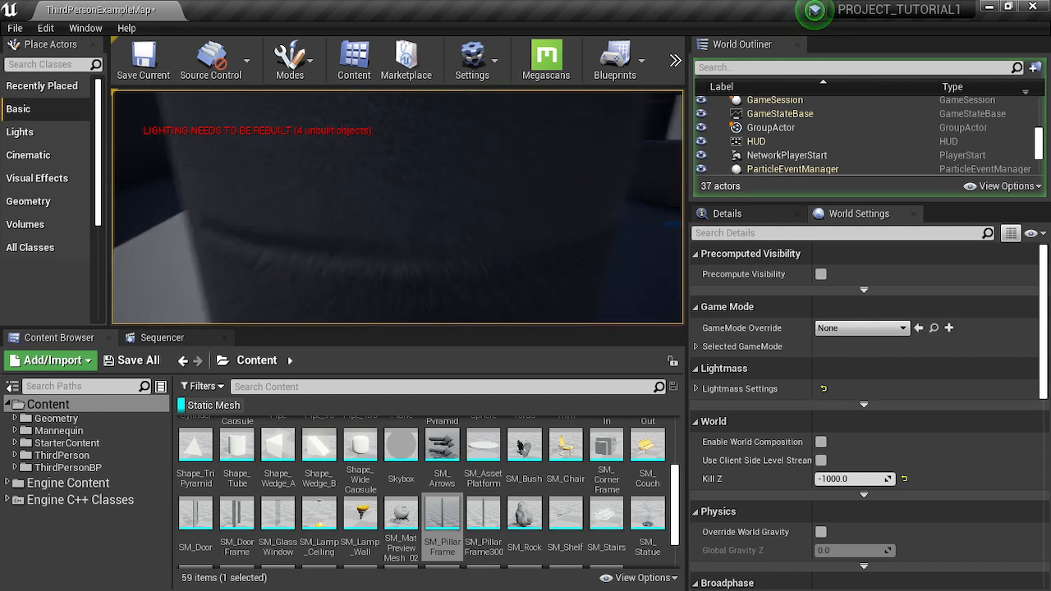
key(w)
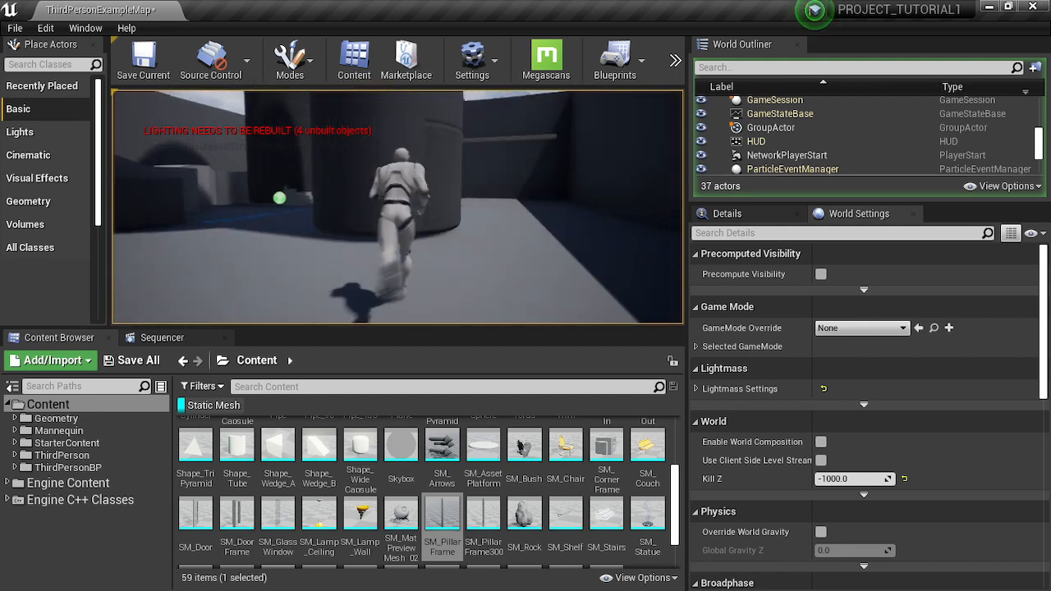
key(w)
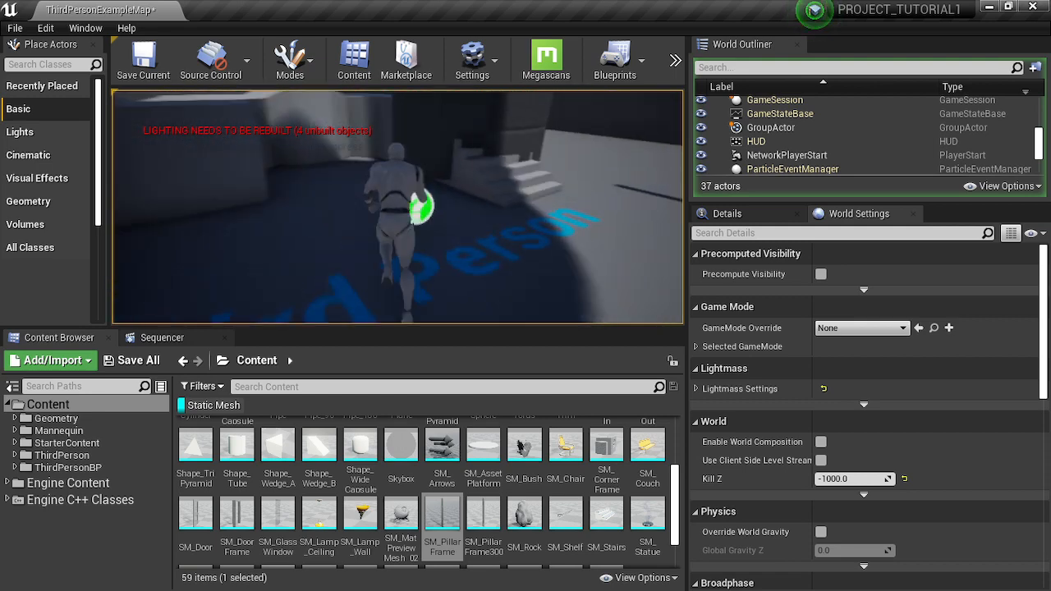
key(w)
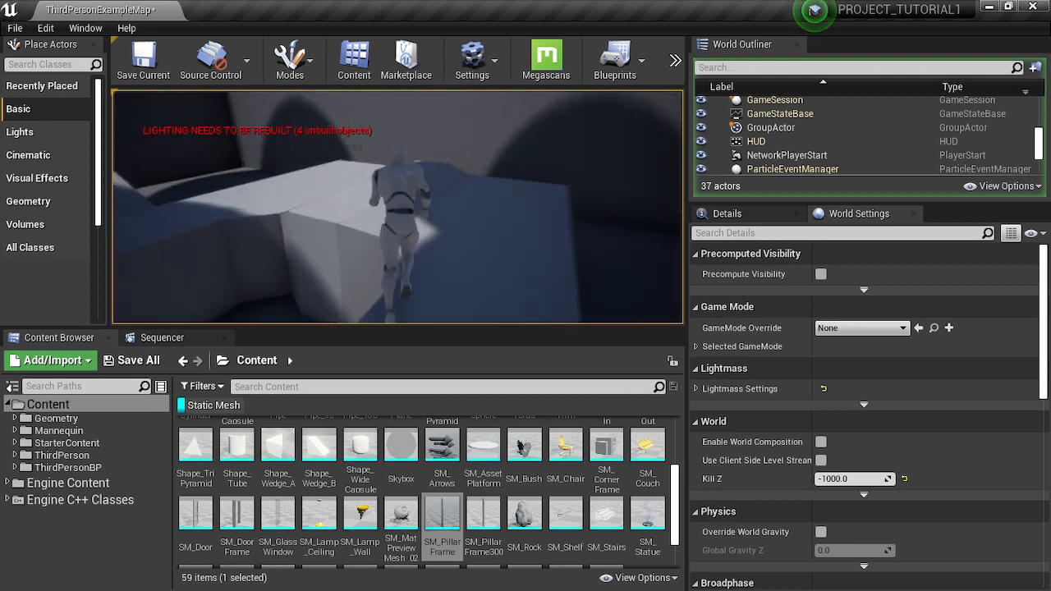
key(w)
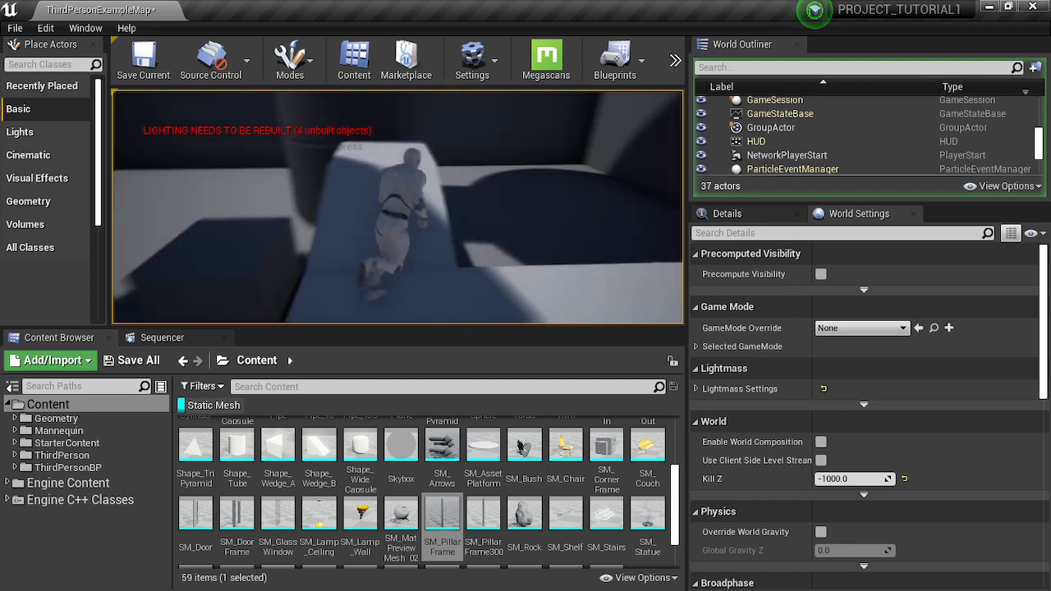
key(w)
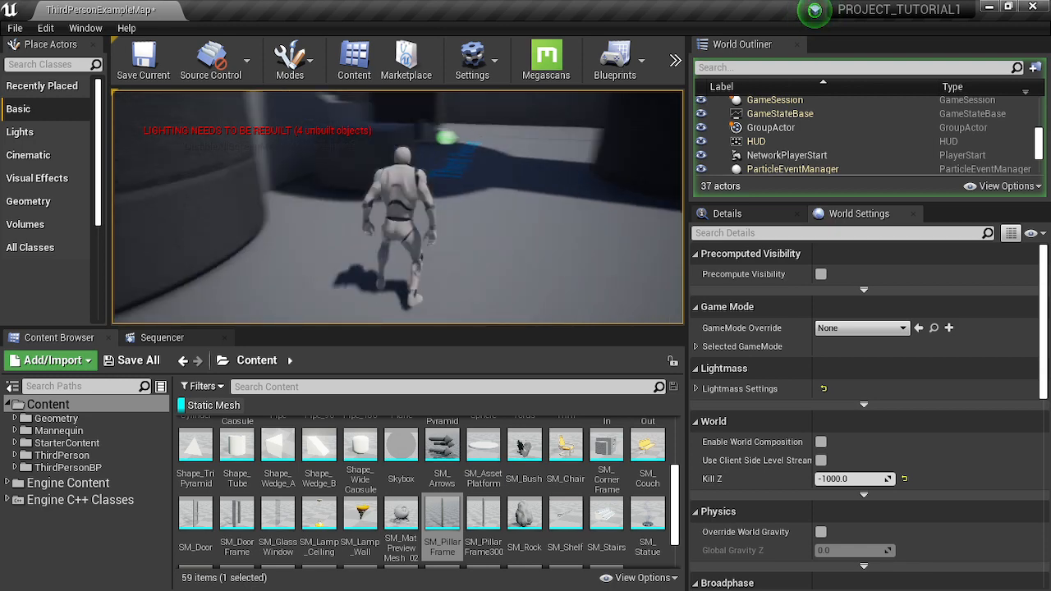
key(w)
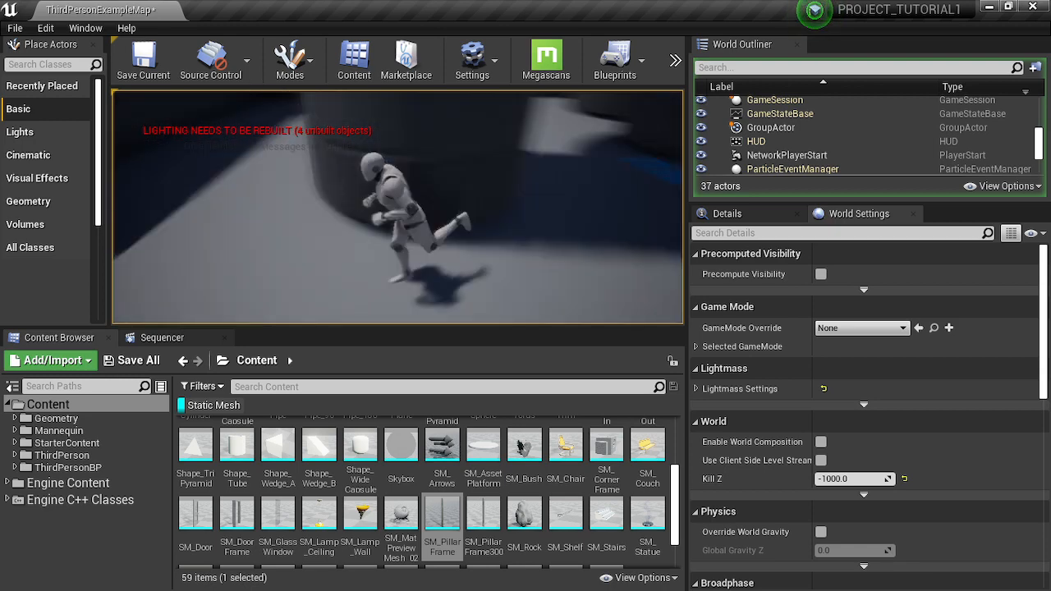
key(w)
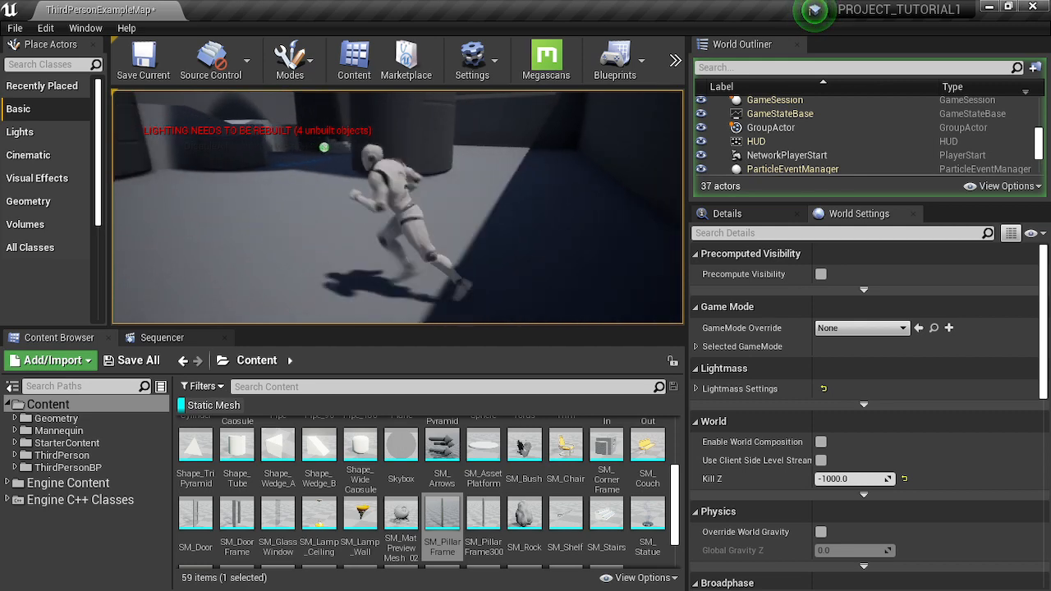
key(w)
key(w)
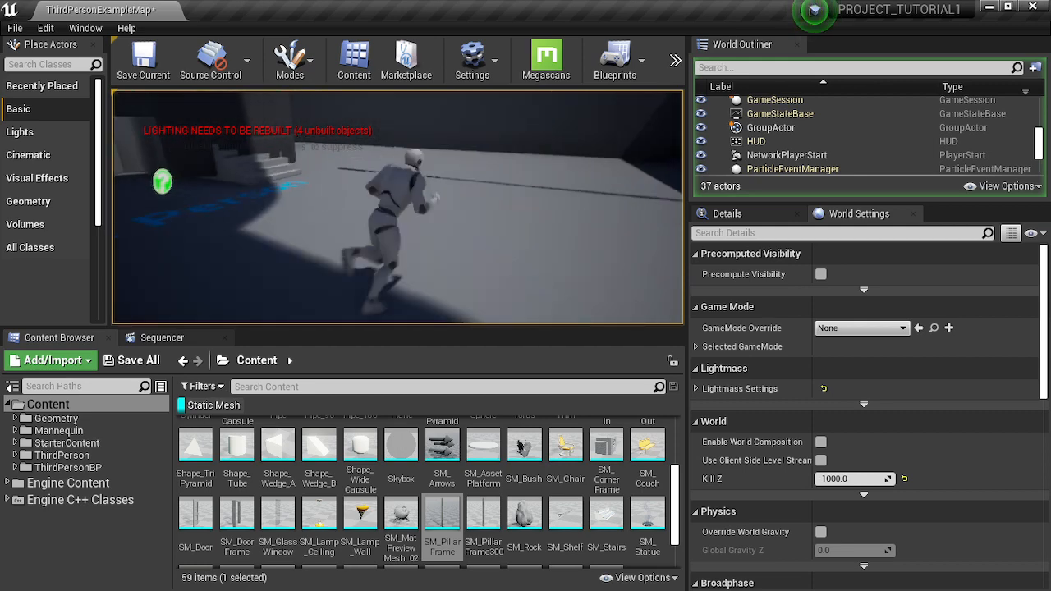
key(a)
key(w)
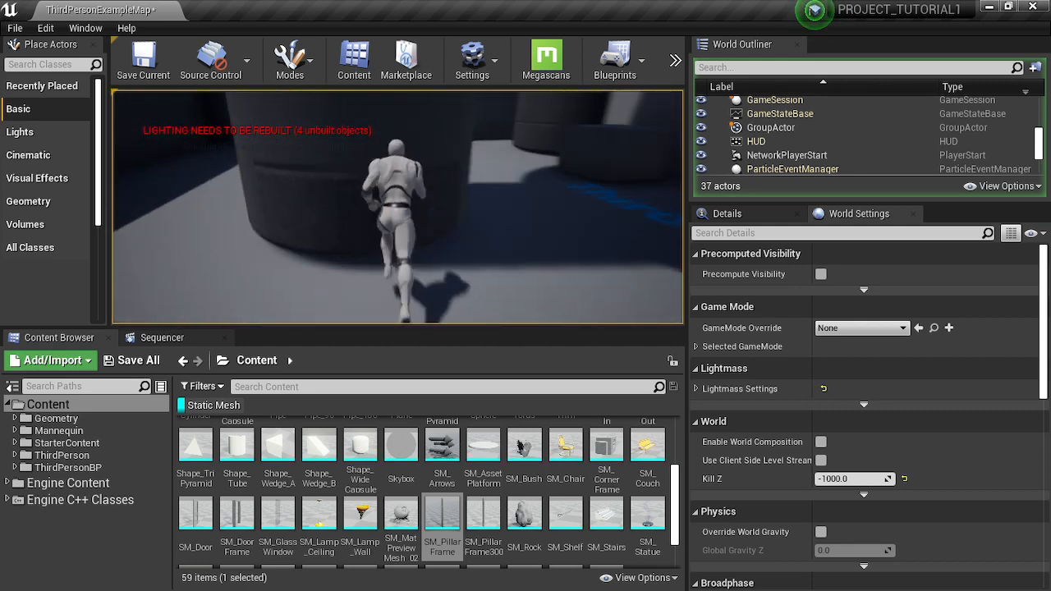
key(w)
key(d)
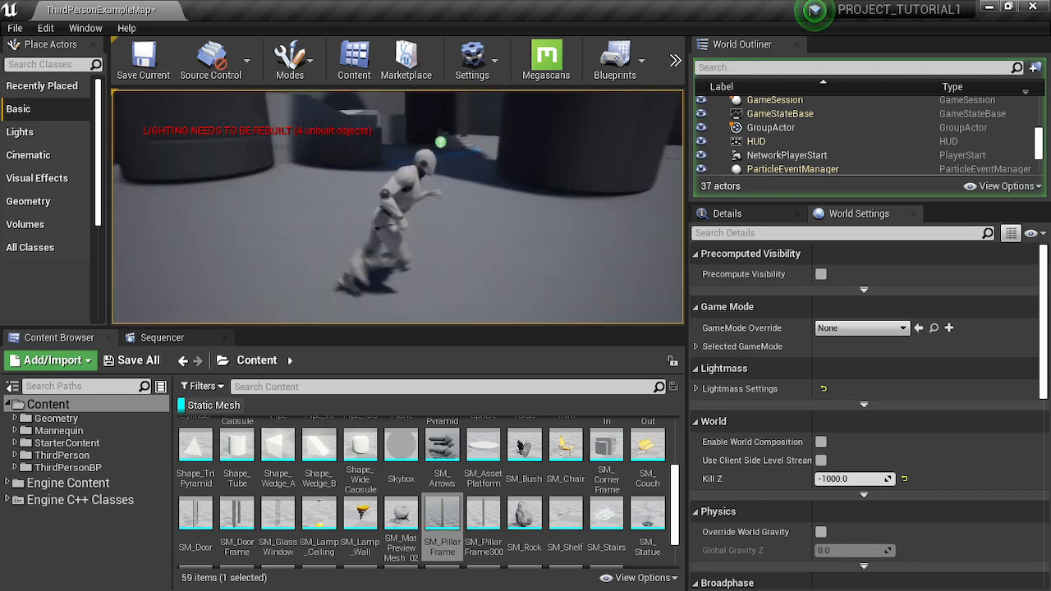
key(w)
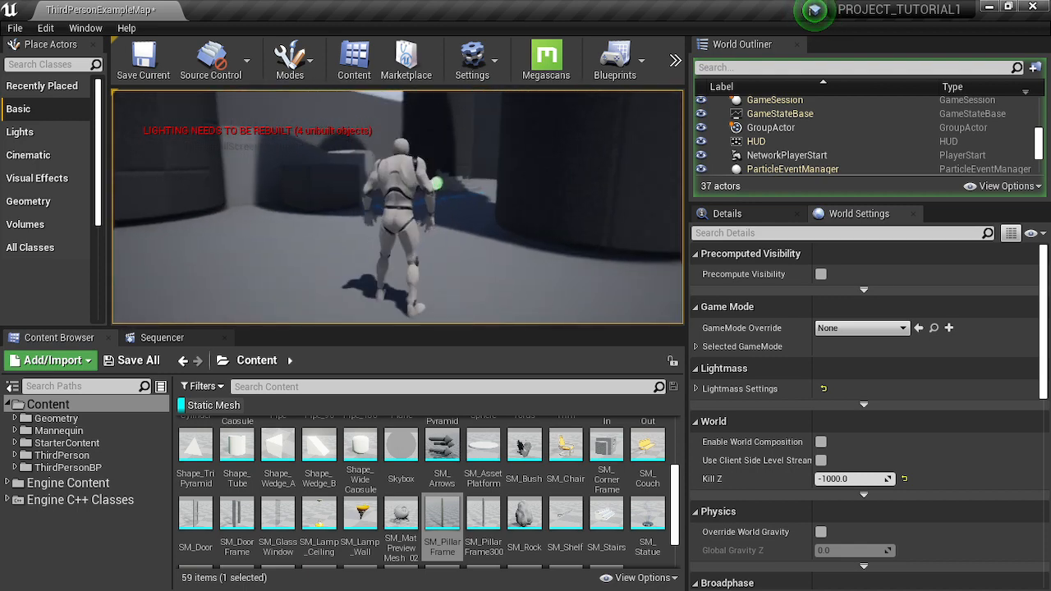
key(Escape)
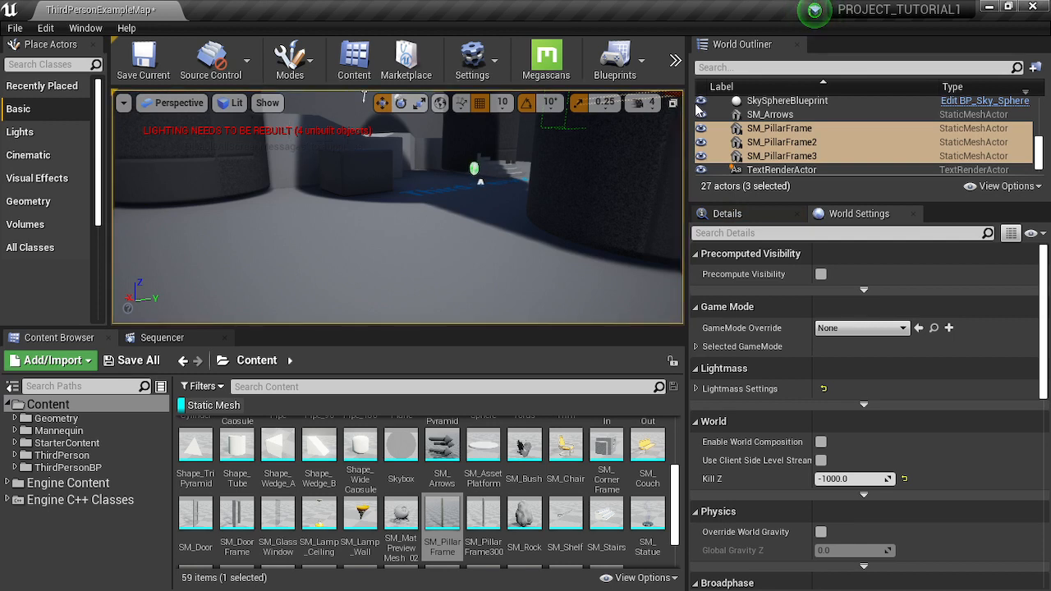
- Build only the level's lighting
click(675, 61)
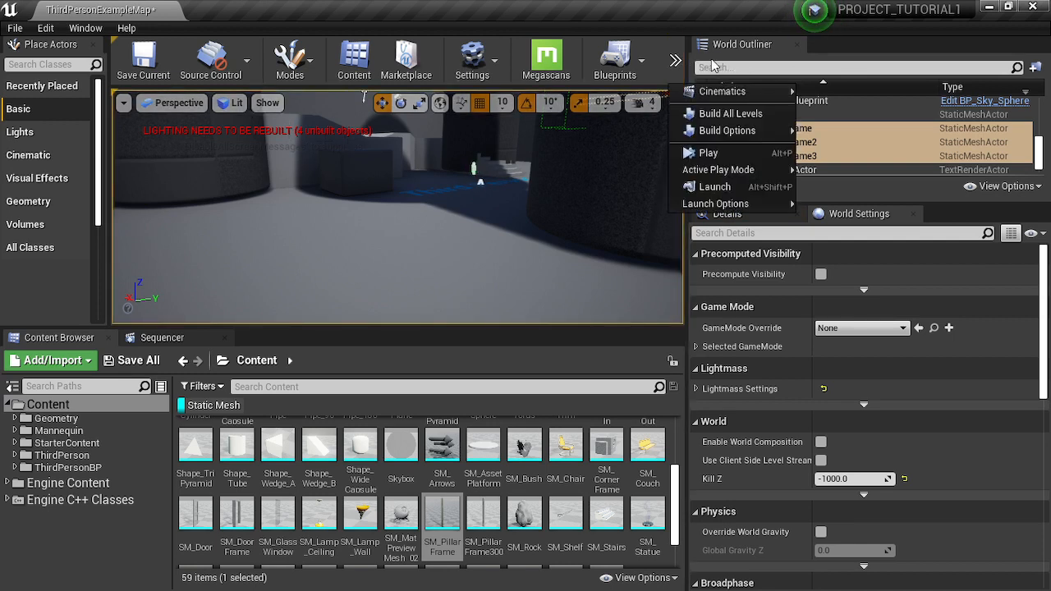
mouse_move(767, 138)
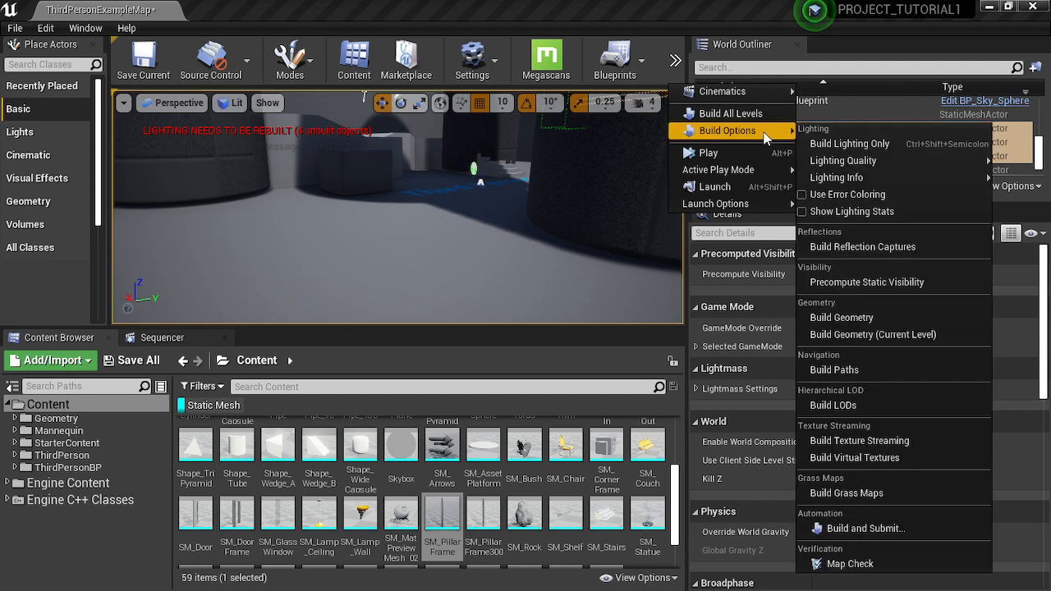
click(878, 145)
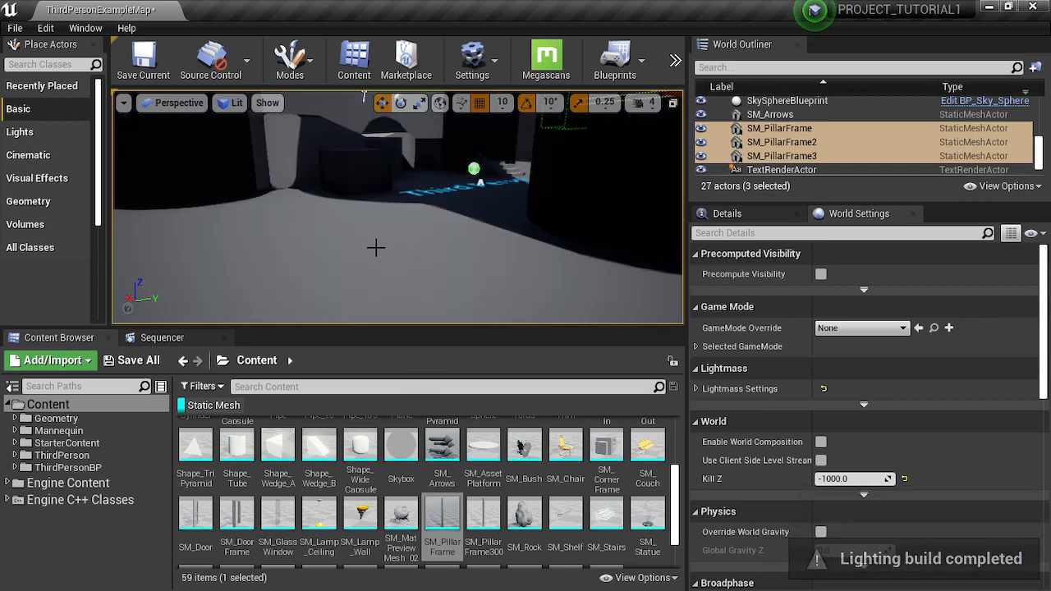
- Enlarge the viewport and examine the lighting and shadows around the player character, the stairs and the horizontal pillar group
right_drag(455, 285, 447, 319)
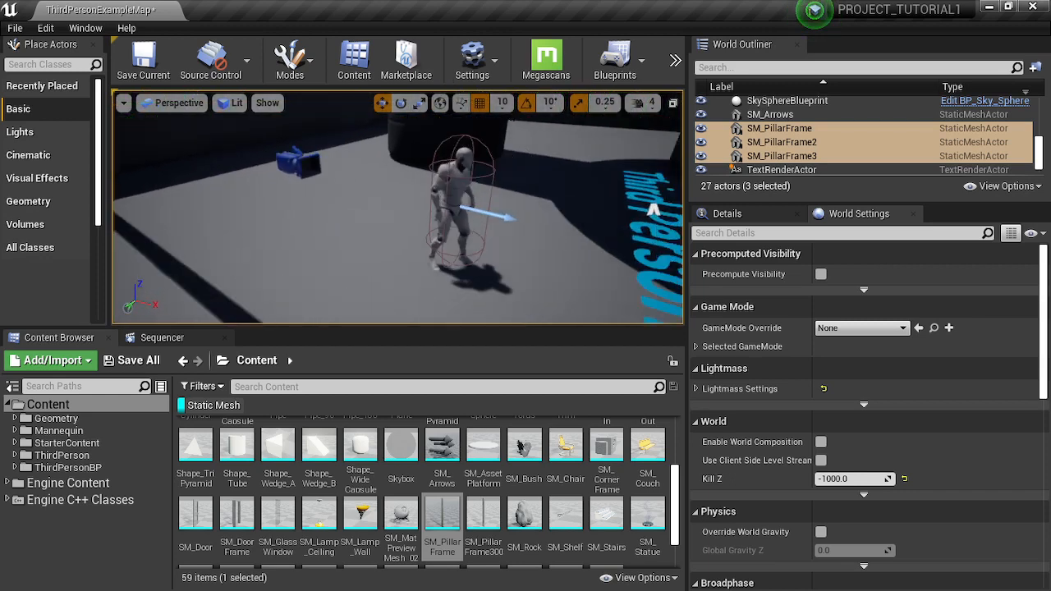
right_drag(399, 207, 317, 217)
right_drag(399, 207, 501, 184)
right_drag(285, 126, 384, 141)
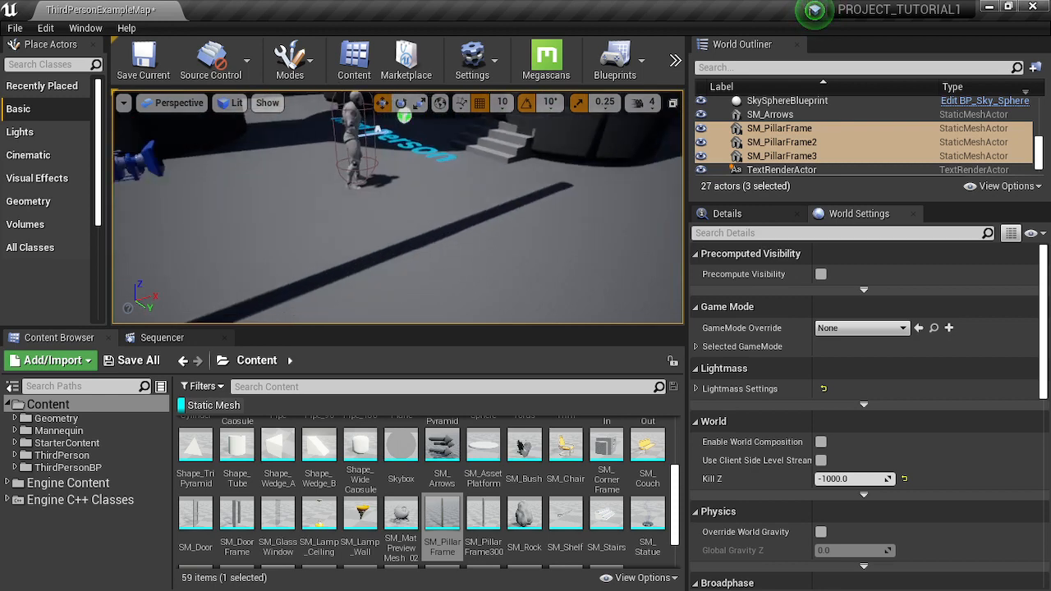
right_drag(399, 207, 353, 234)
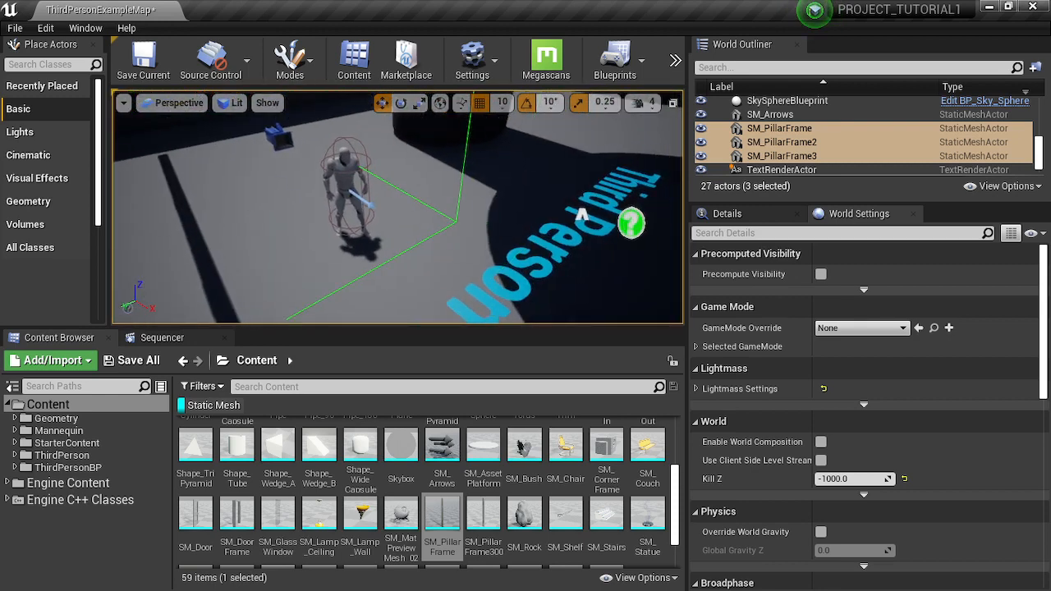
right_drag(580, 216, 386, 151)
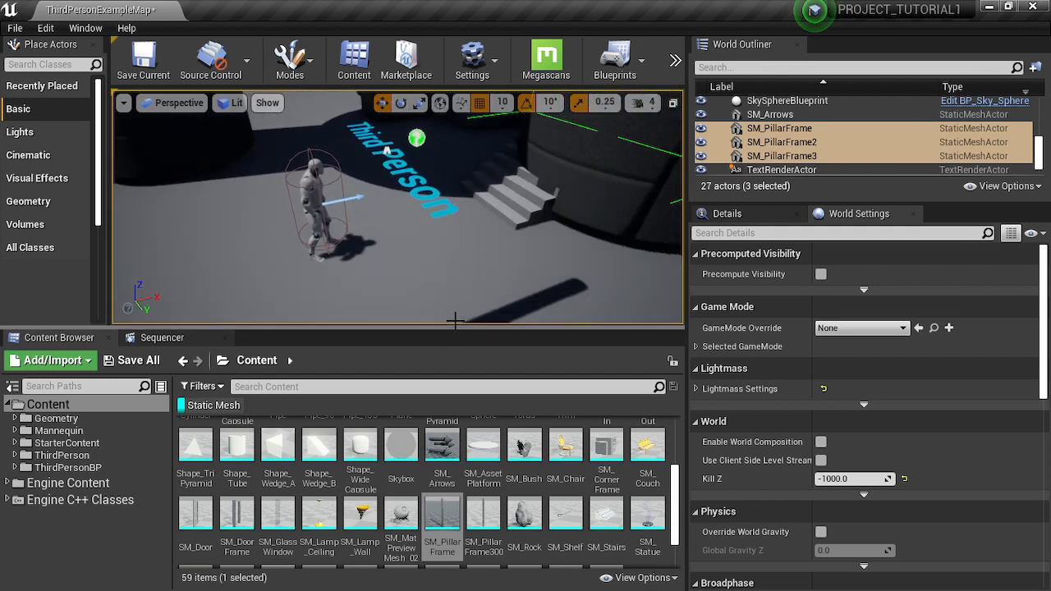
drag(432, 385, 411, 501)
right_drag(464, 317, 276, 305)
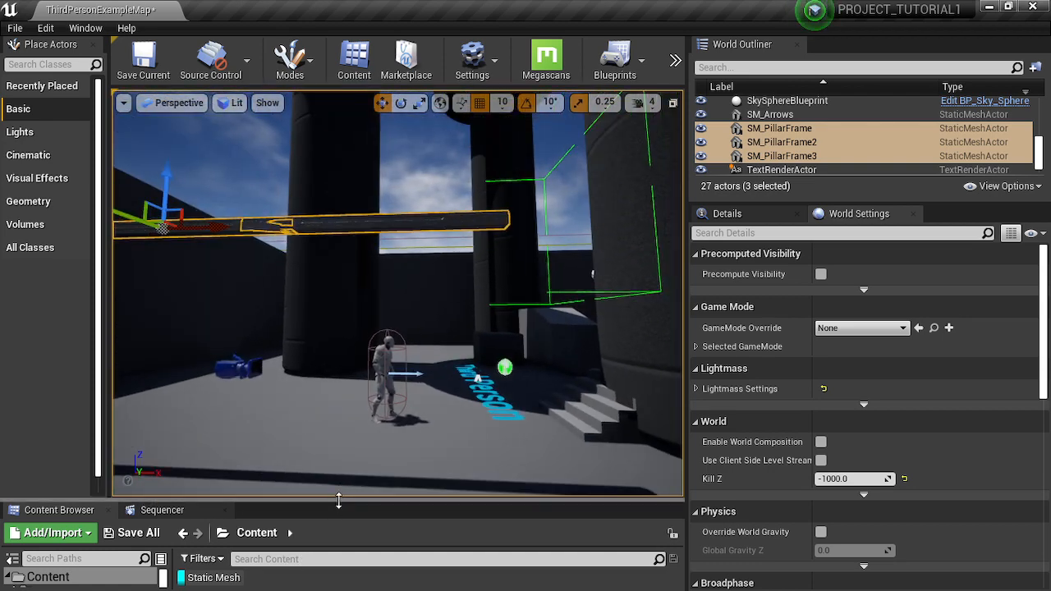
- Place an SM_Lamp_Wall mesh on the floor beside the player character, raise it above the ground and shift it horizontally
drag(348, 462, 350, 315)
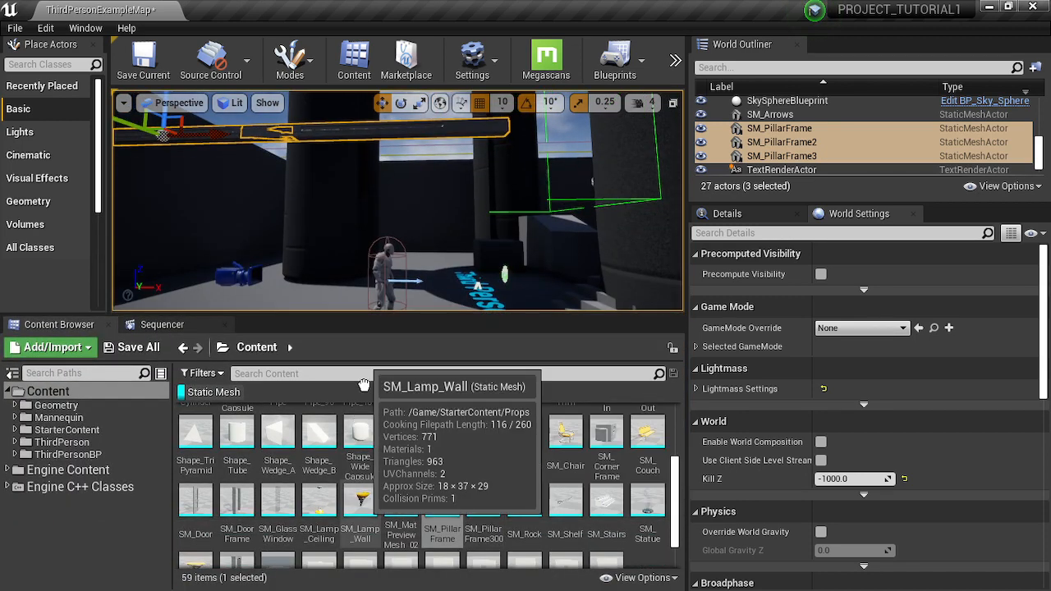
drag(364, 385, 321, 300)
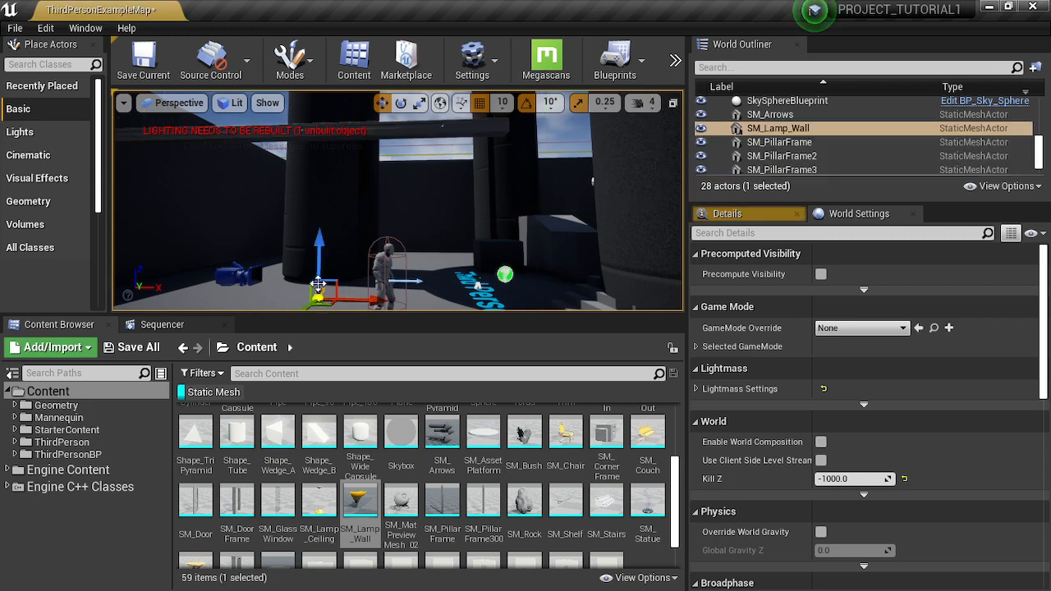
right_drag(320, 300, 332, 327)
right_drag(277, 220, 248, 218)
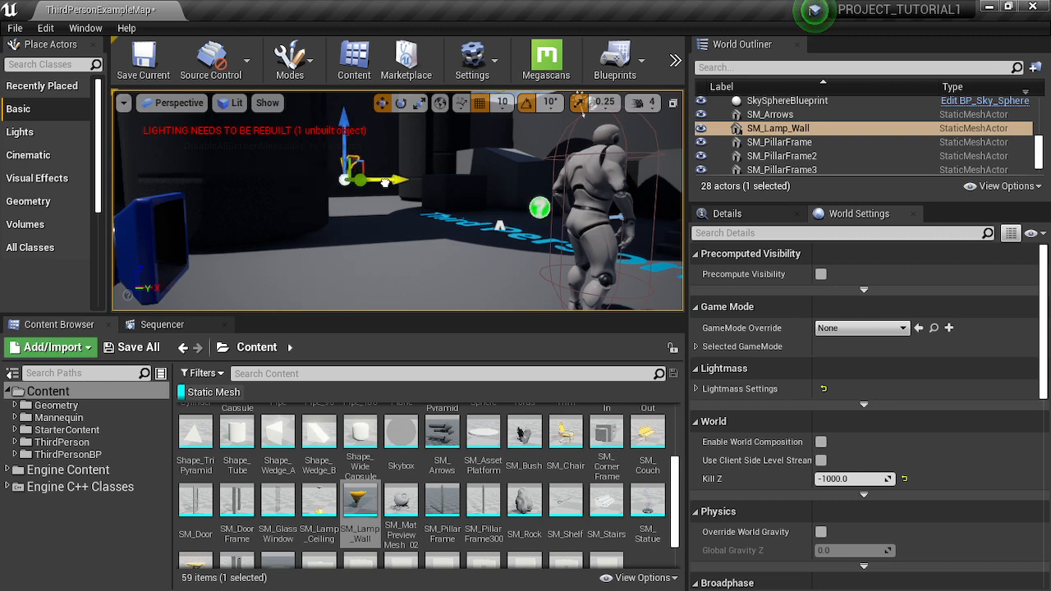
mouse_move(421, 217)
right_down()
mouse_move(373, 152)
mouse_move(433, 208)
right_up()
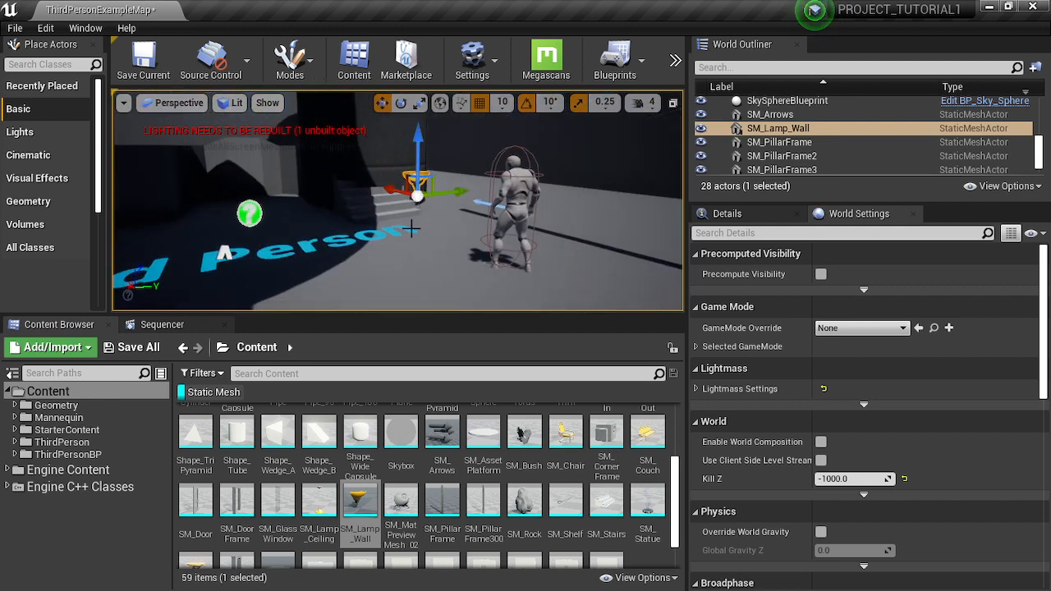
right_drag(410, 230, 339, 182)
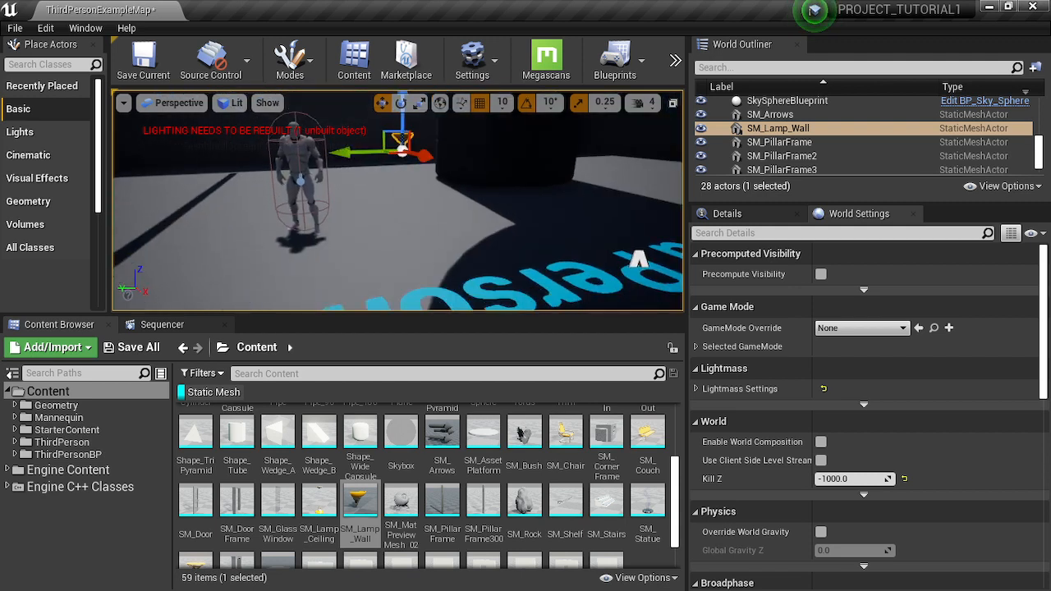